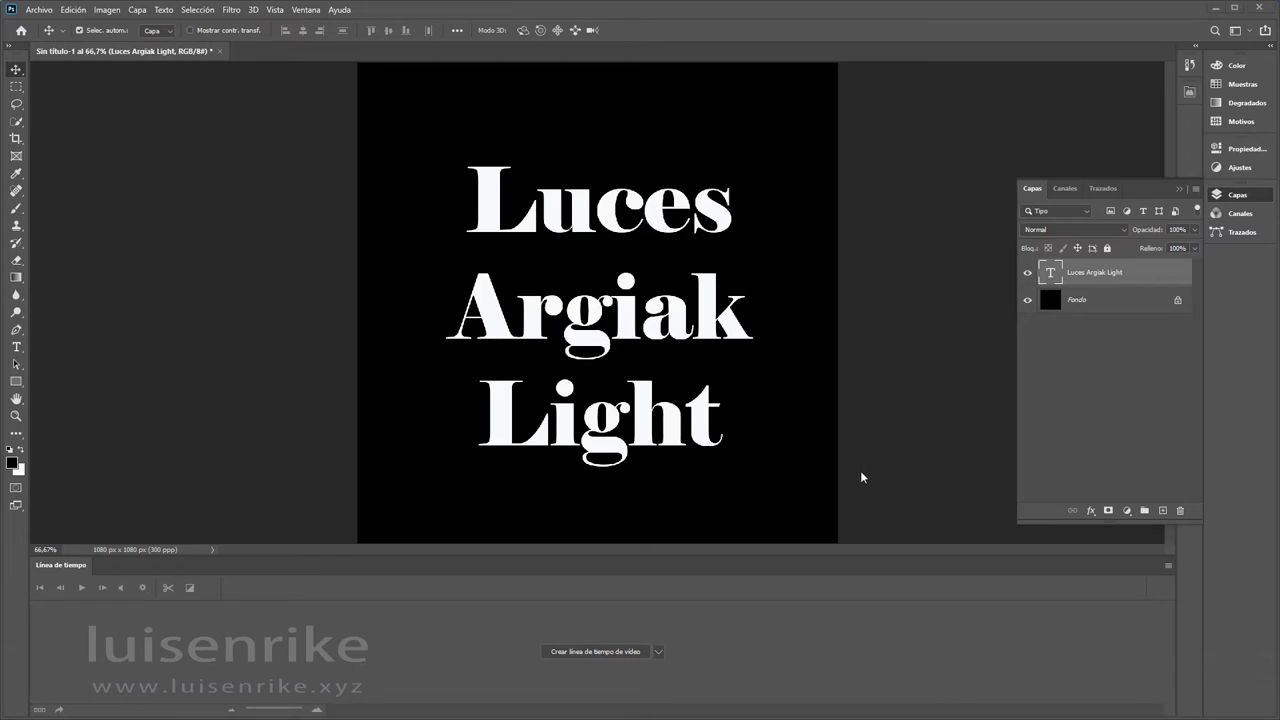
Add a new layer above the text and fill it with the cyan-to-magenta Púrpuras gradient, running diagonally from upper left to lower right.
left_click(1162, 511)
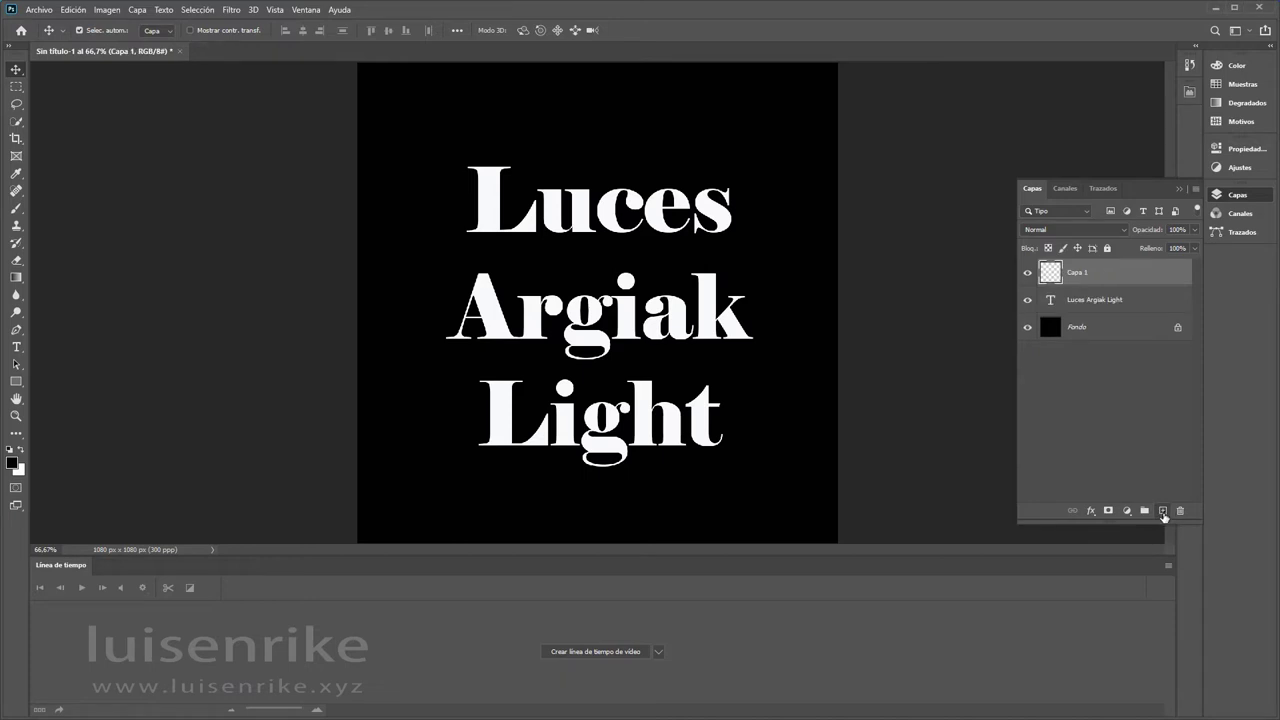
left_click(15, 277)
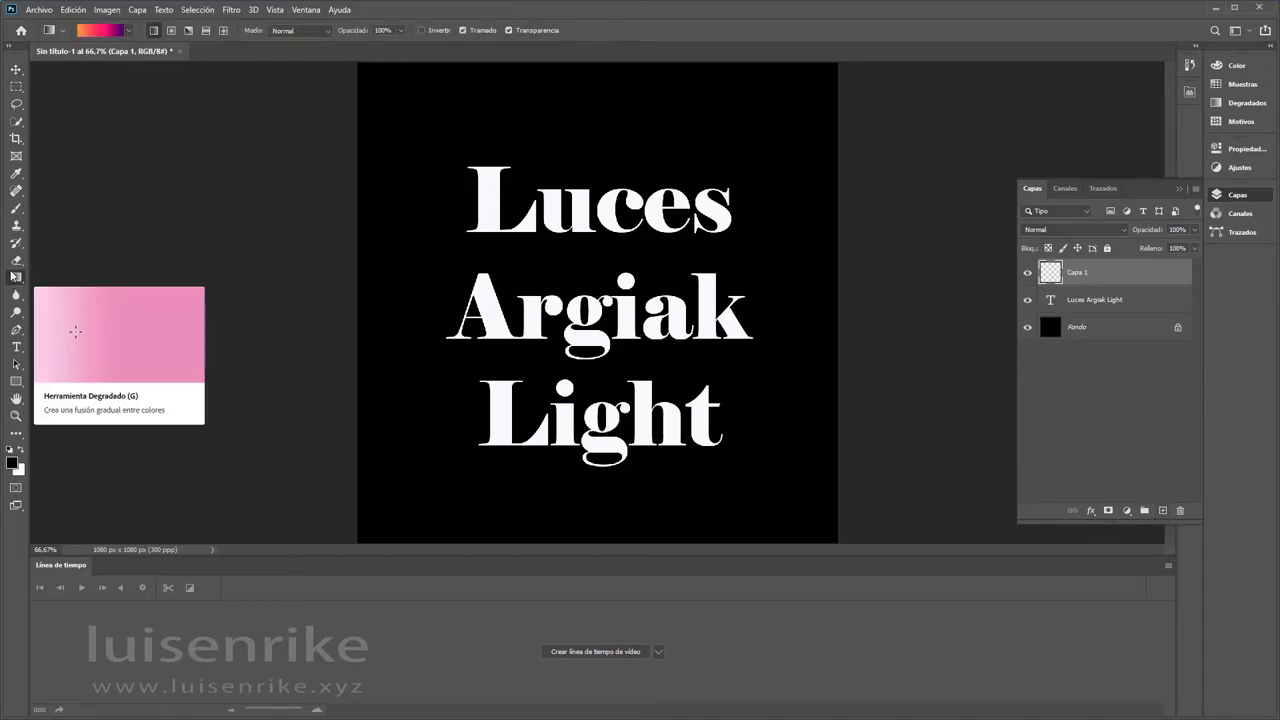
left_click(128, 31)
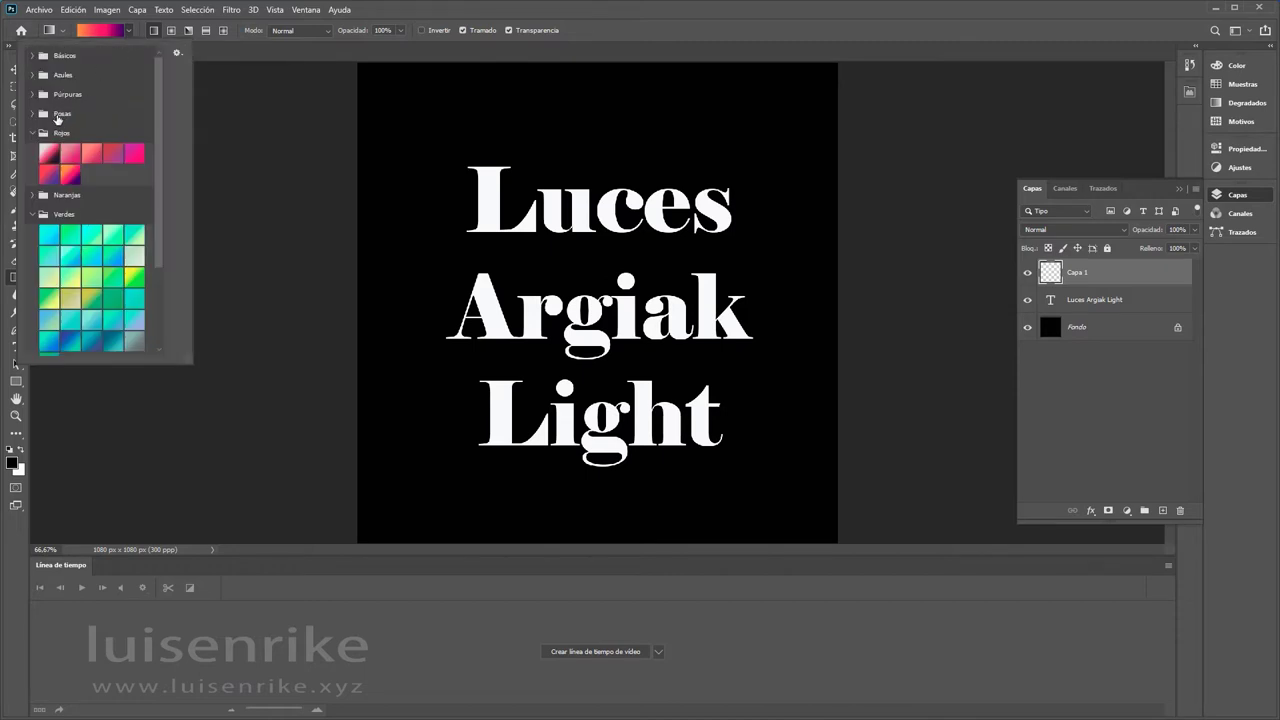
left_click(34, 95)
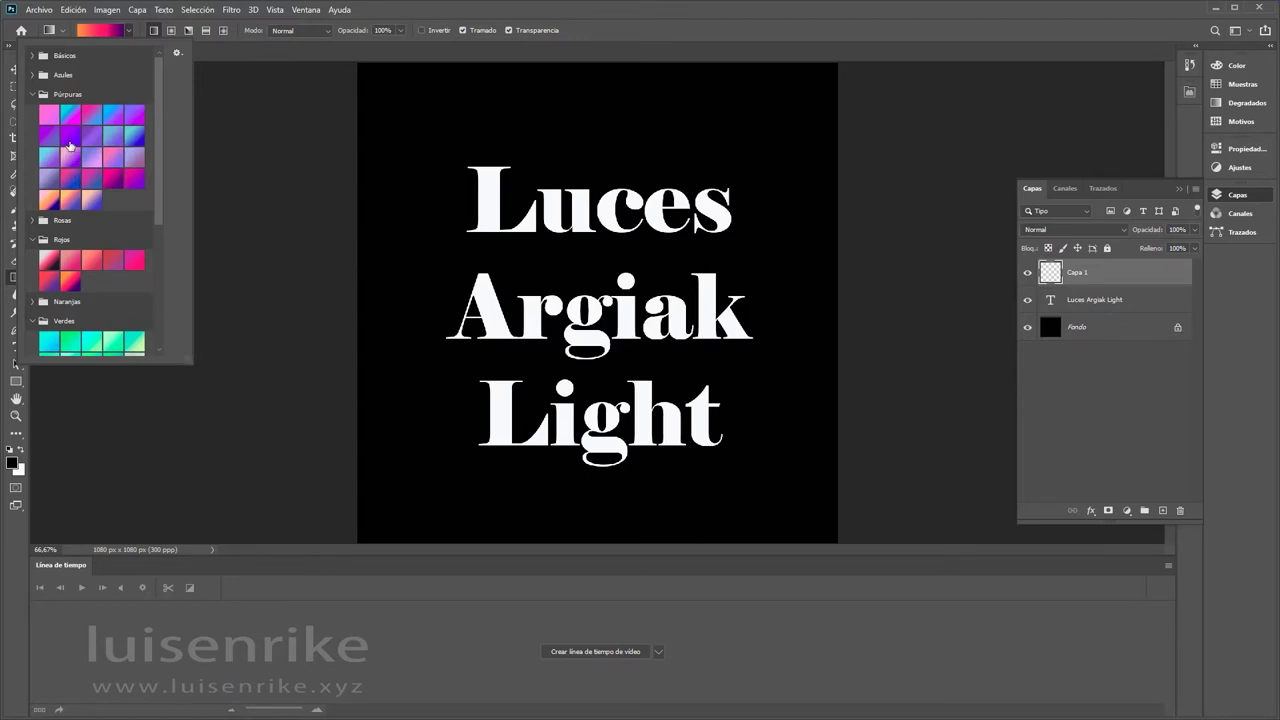
left_click(72, 117)
left_click_drag(407, 110, 782, 491)
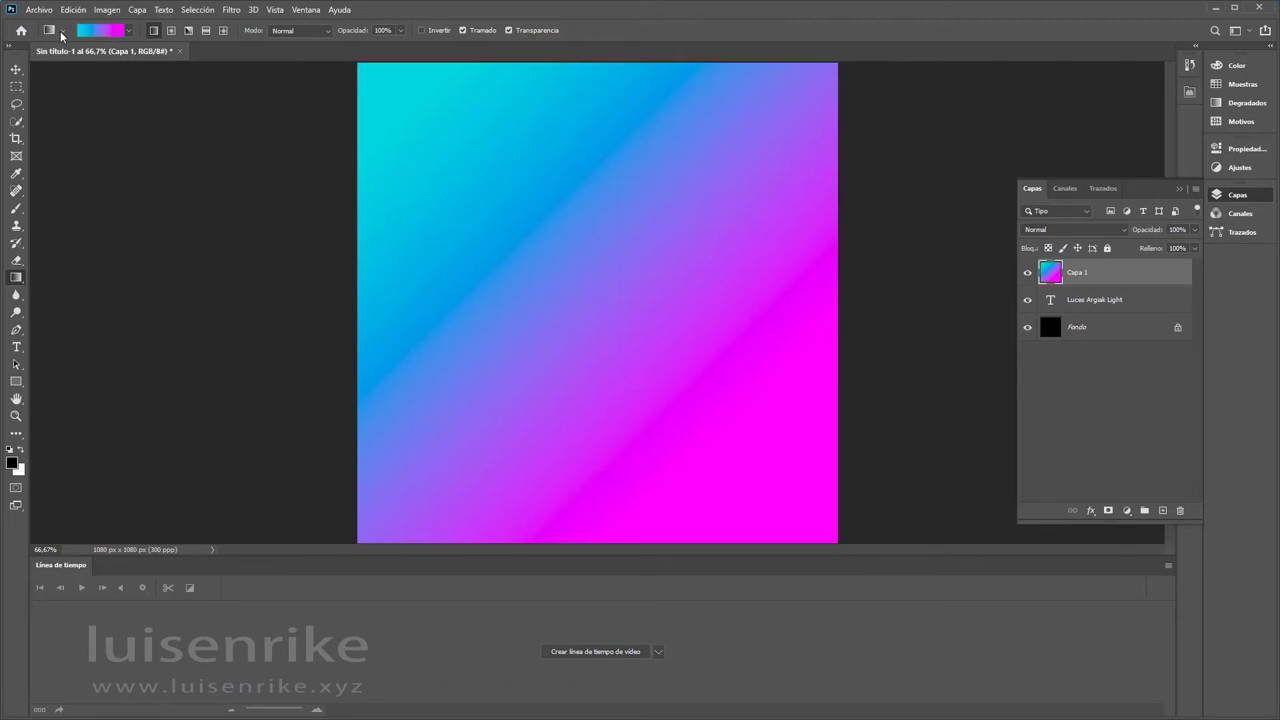
Browse the other gradient presets, including the Rojos, Verdes and Iridiscente groups.
left_click(62, 32)
left_click(129, 31)
left_click(129, 31)
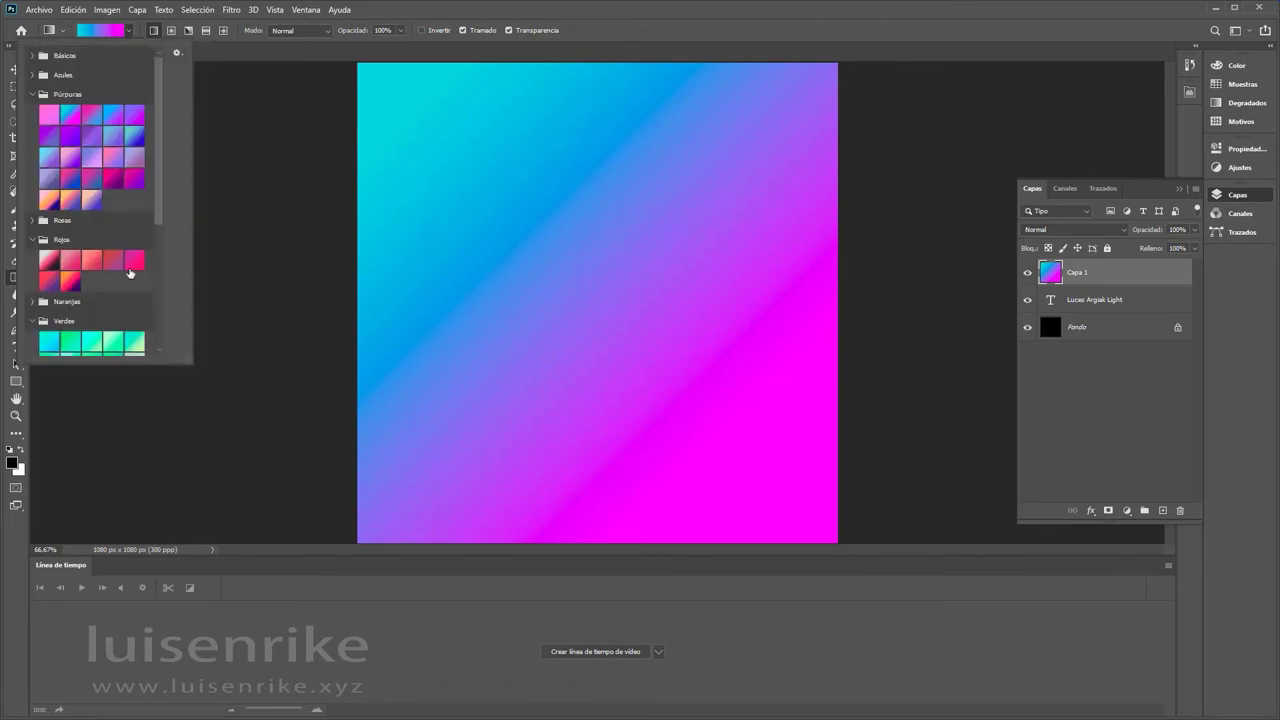
scroll(103, 268, "down", 5)
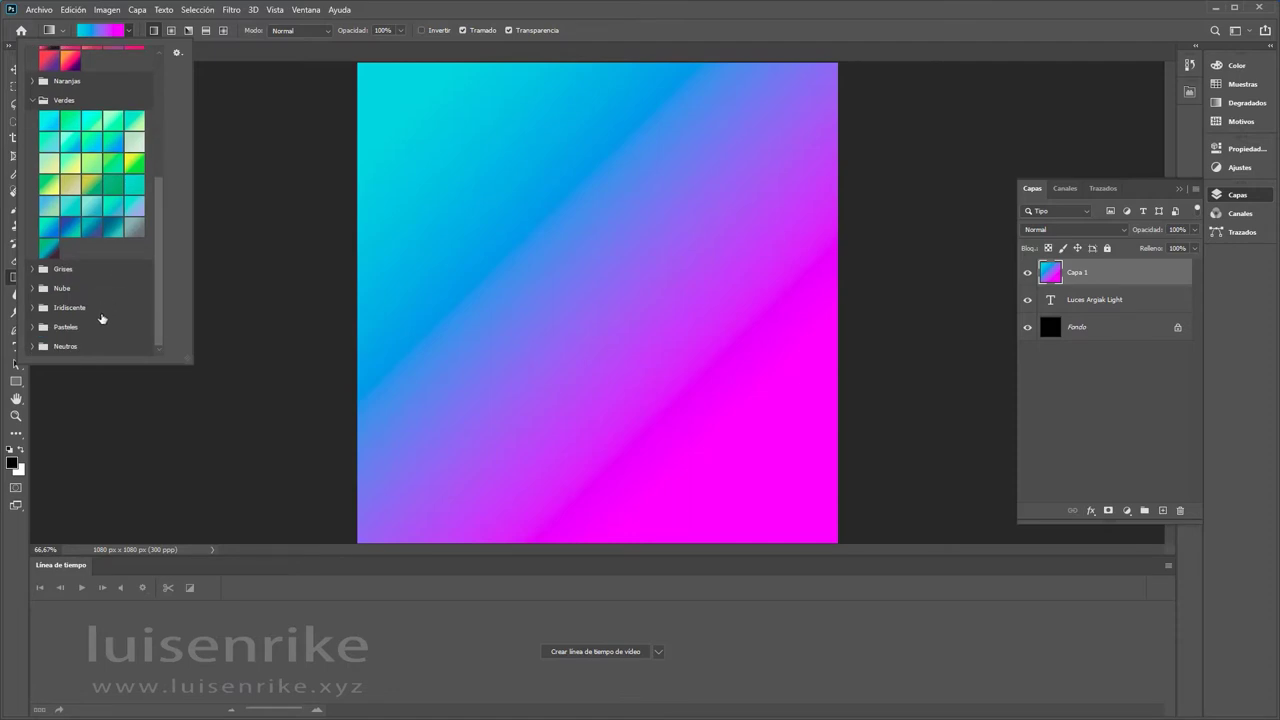
left_click(32, 309)
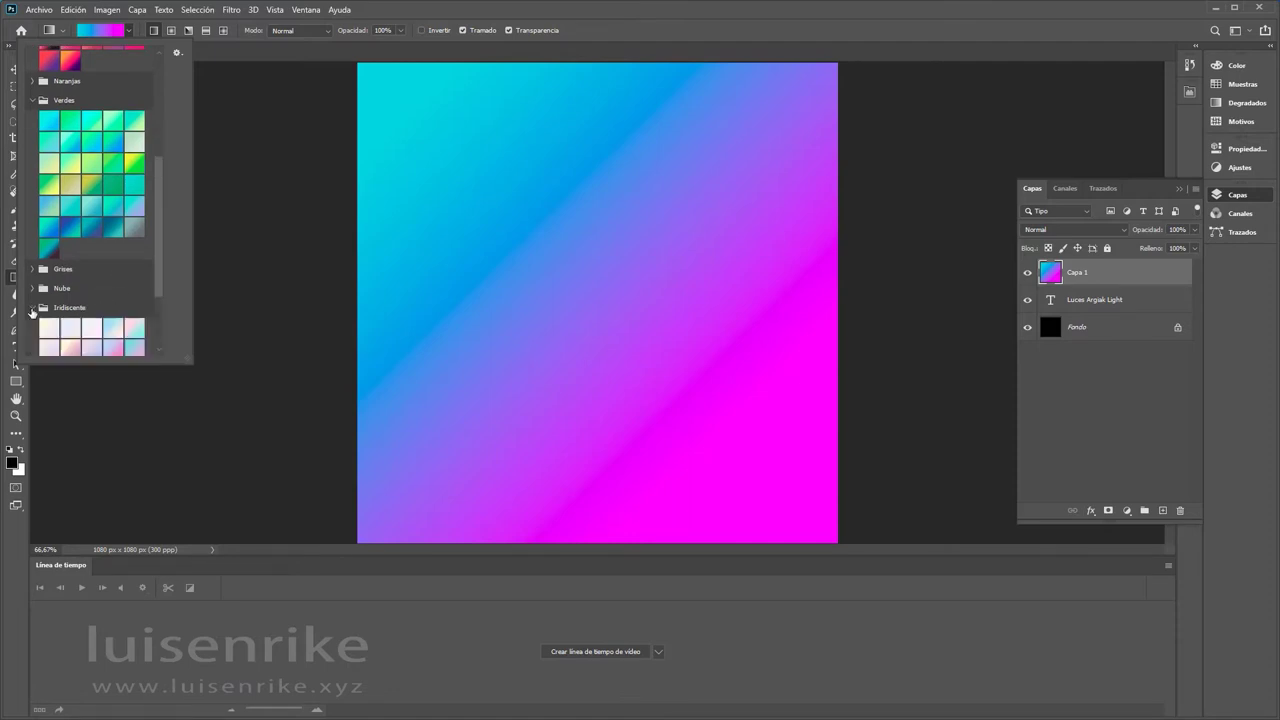
left_click(33, 309)
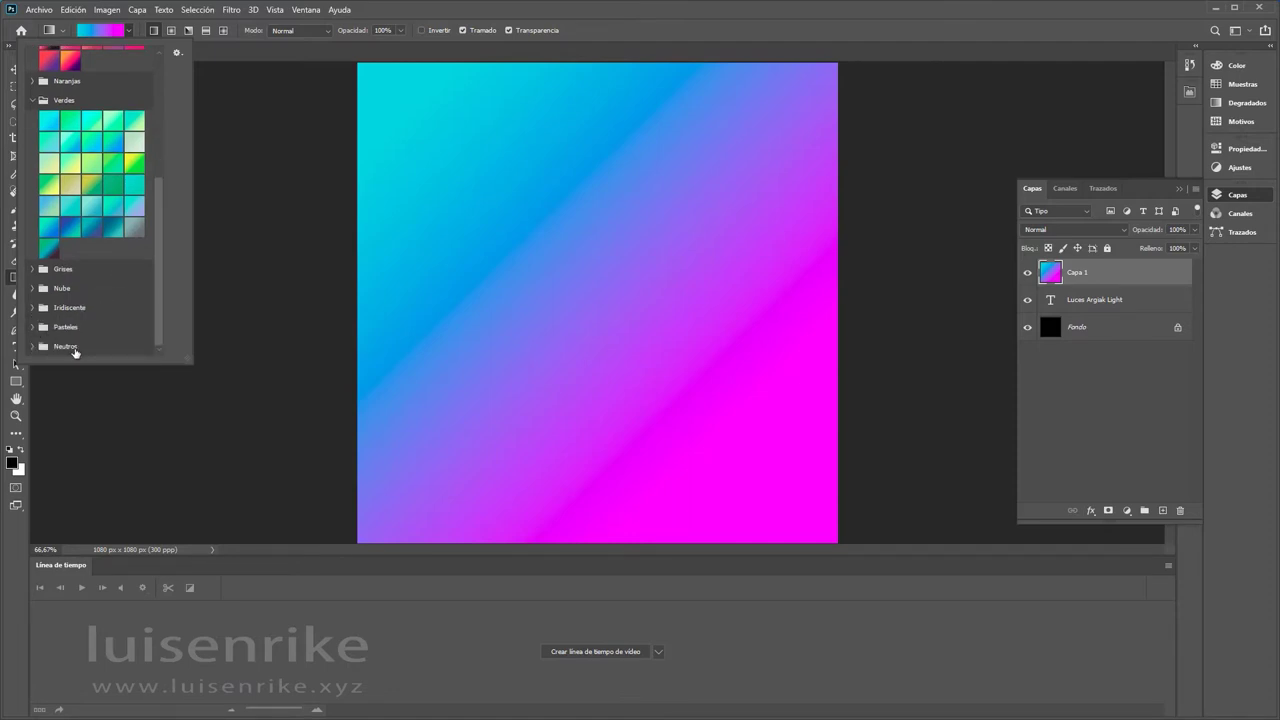
scroll(95, 272, "up", 2)
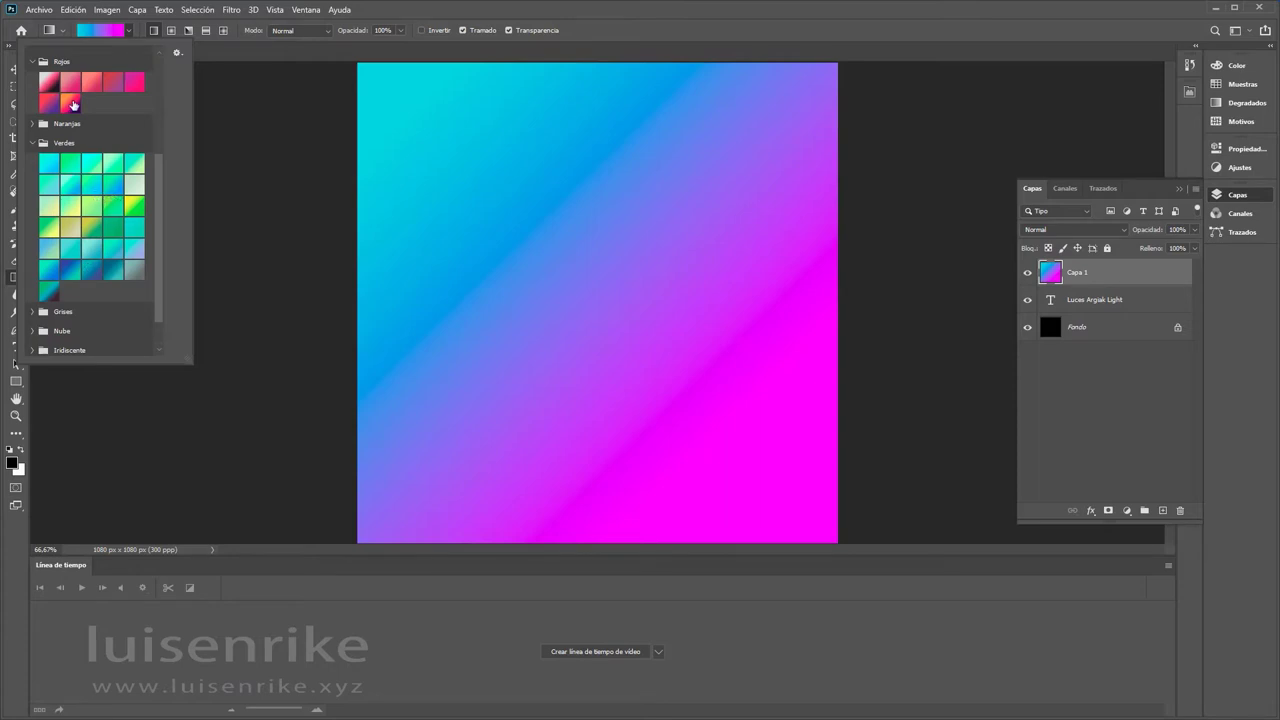
scroll(108, 217, "up", 3)
scroll(108, 217, "up", 5)
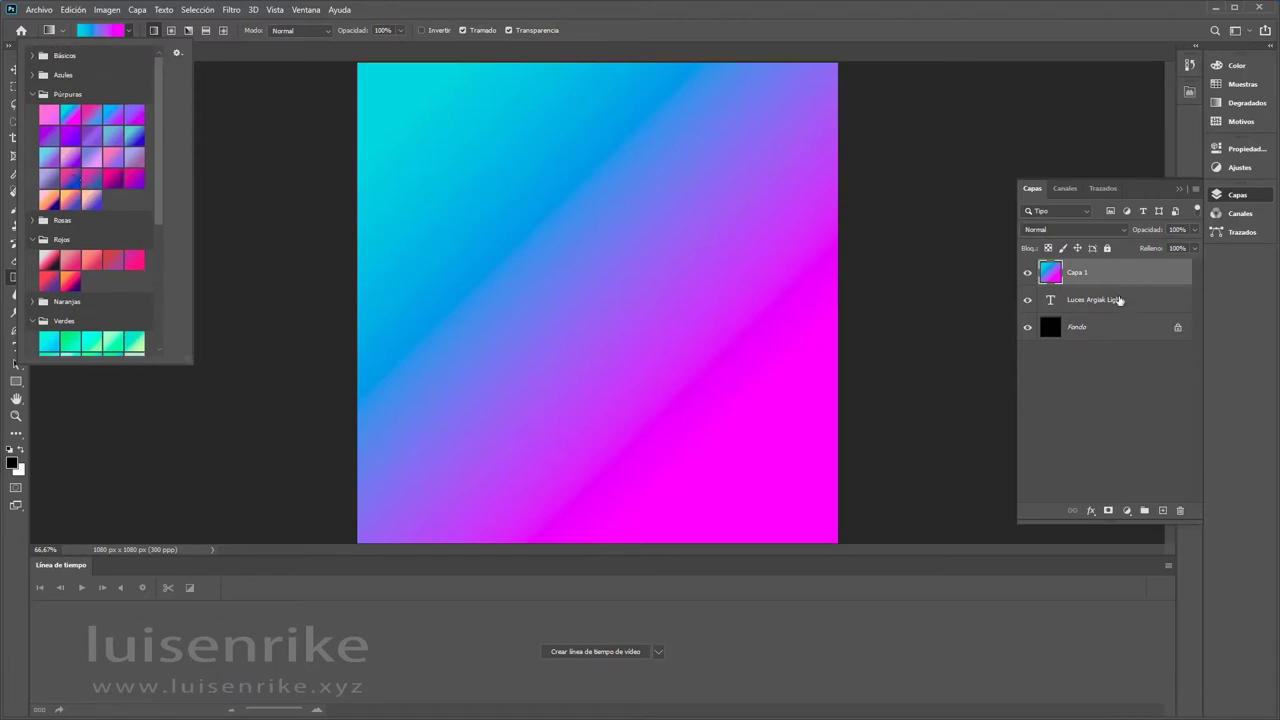
Add a Tono/saturación adjustment layer above the gradient with hue -18, saturation +13 and luminosity -7.
left_click(1127, 511)
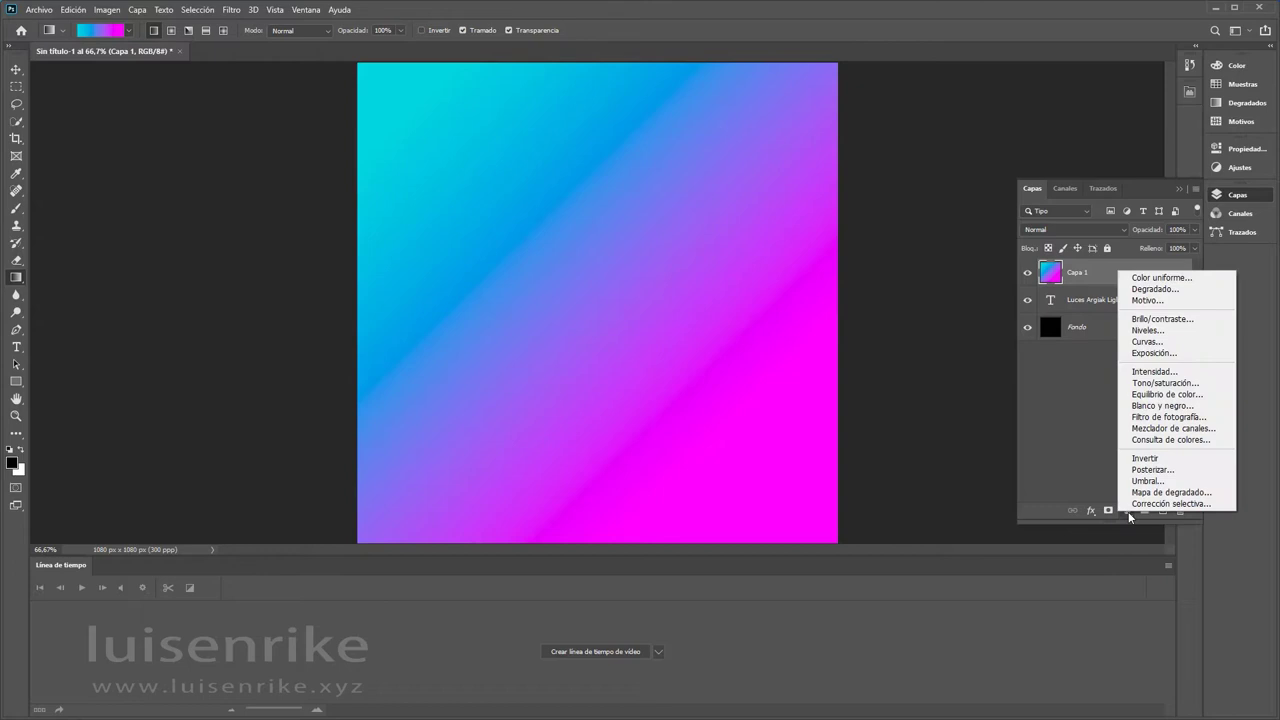
left_click(1161, 386)
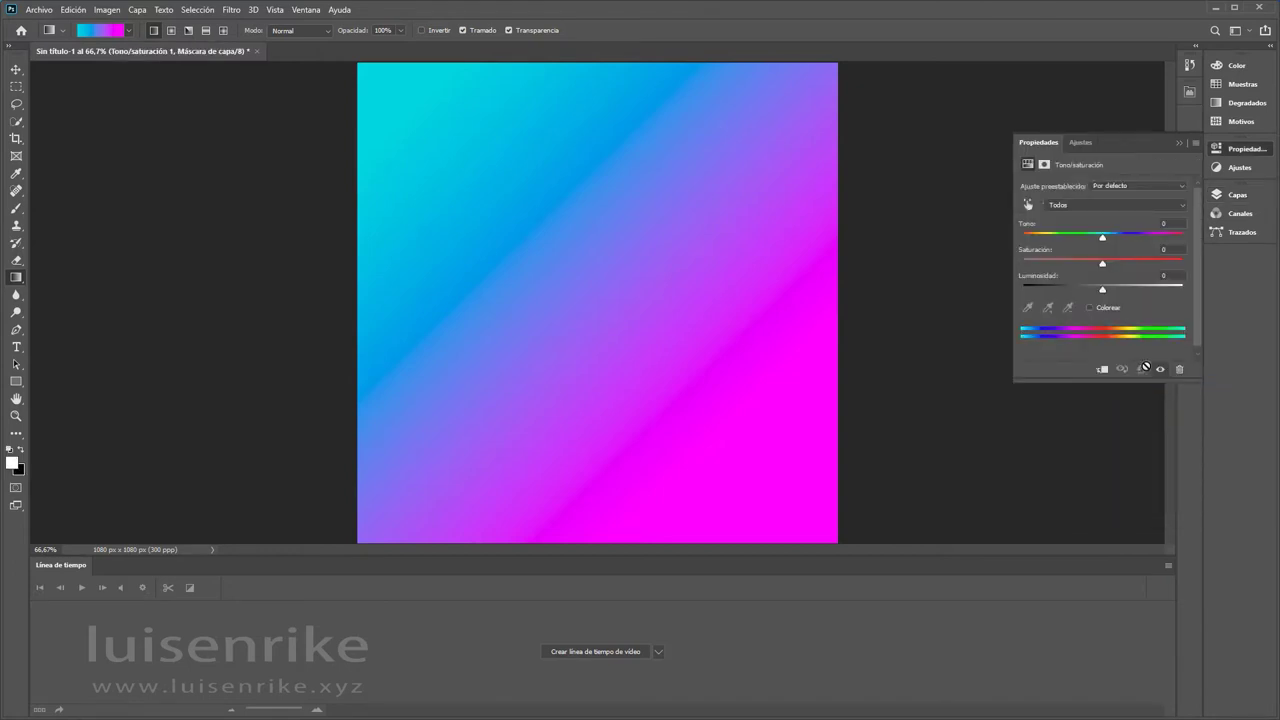
left_click_drag(1102, 239, 1073, 245)
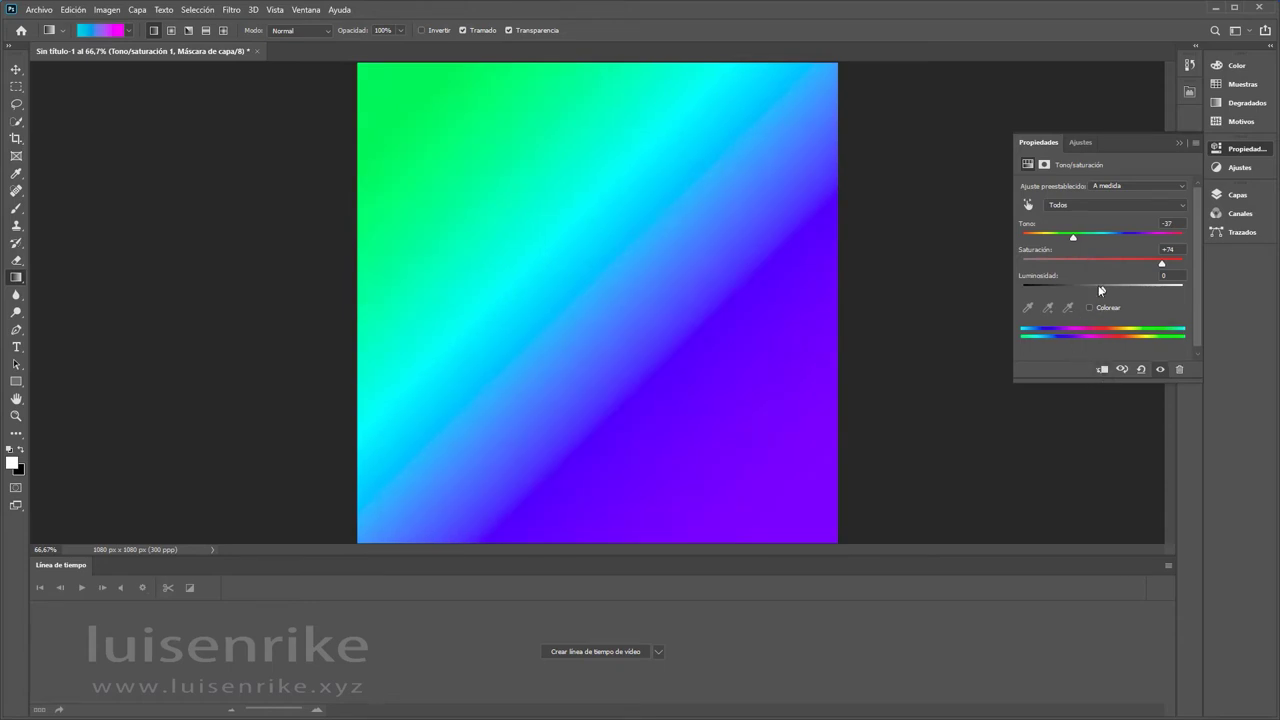
left_click_drag(1100, 290, 1089, 241)
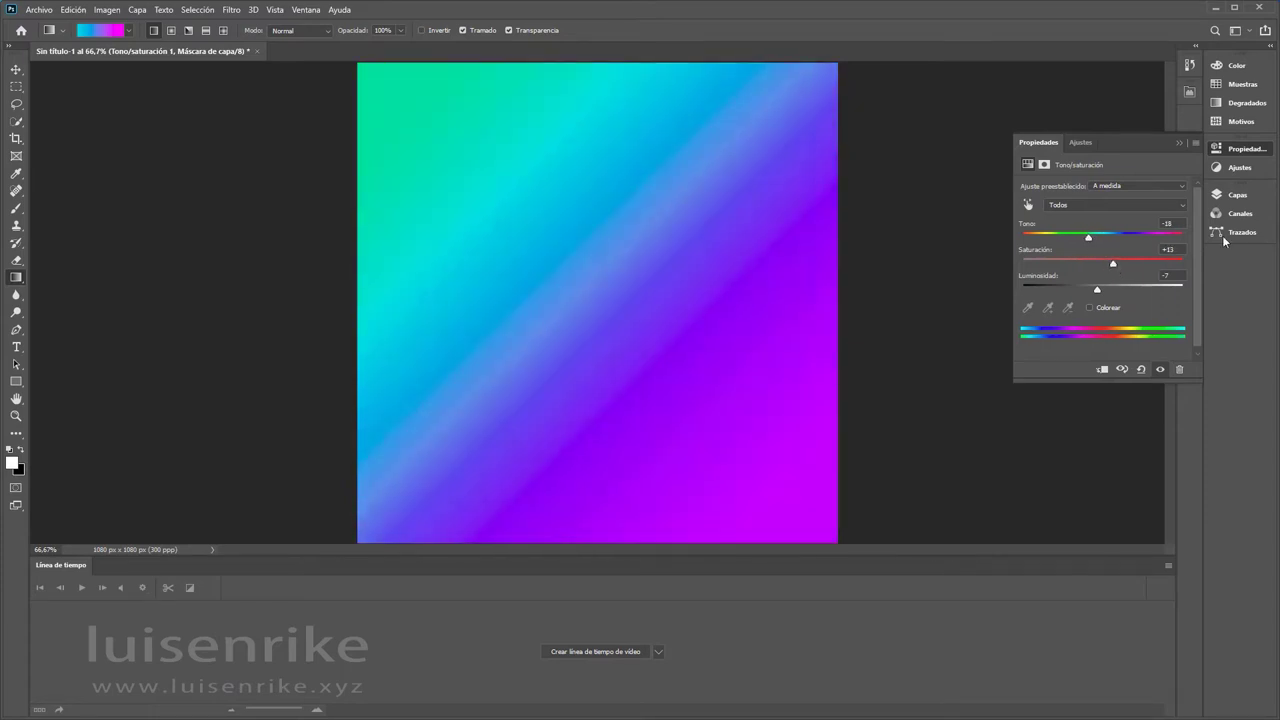
Convert the gradient layer and its Tono/saturación adjustment into one smart object and clip it to the text layer.
left_click(1234, 197)
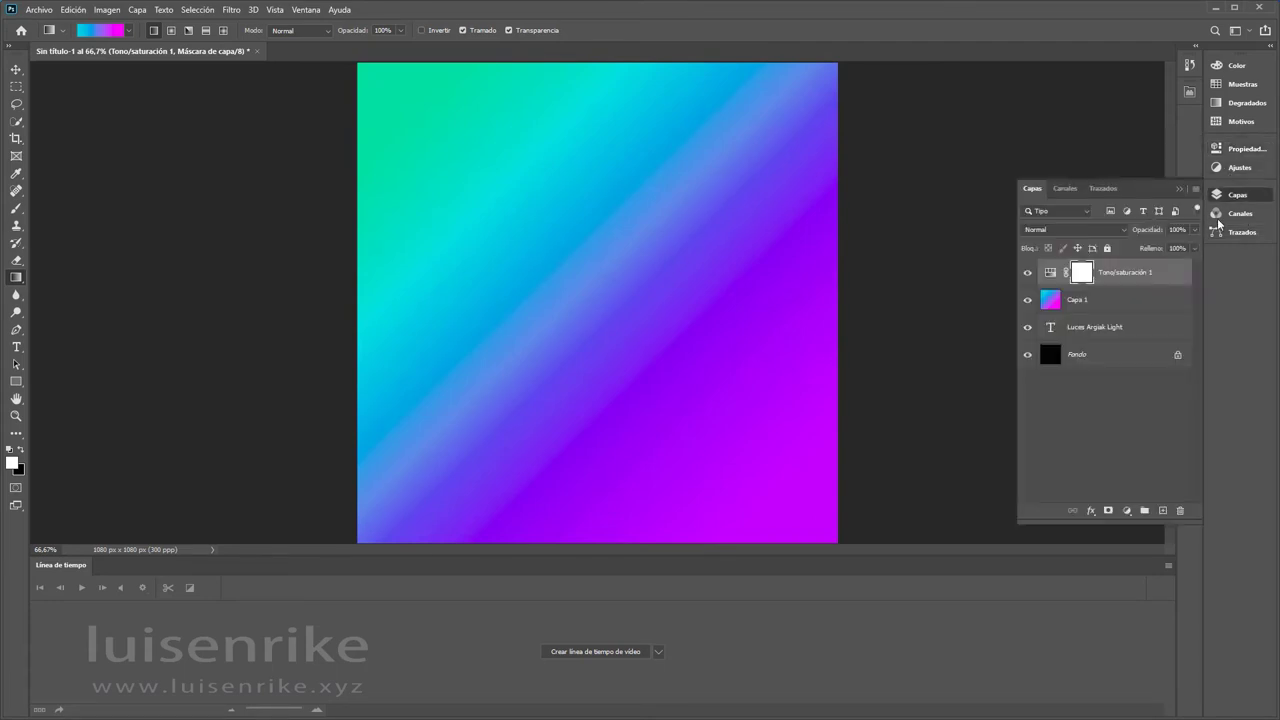
left_click(1118, 303)
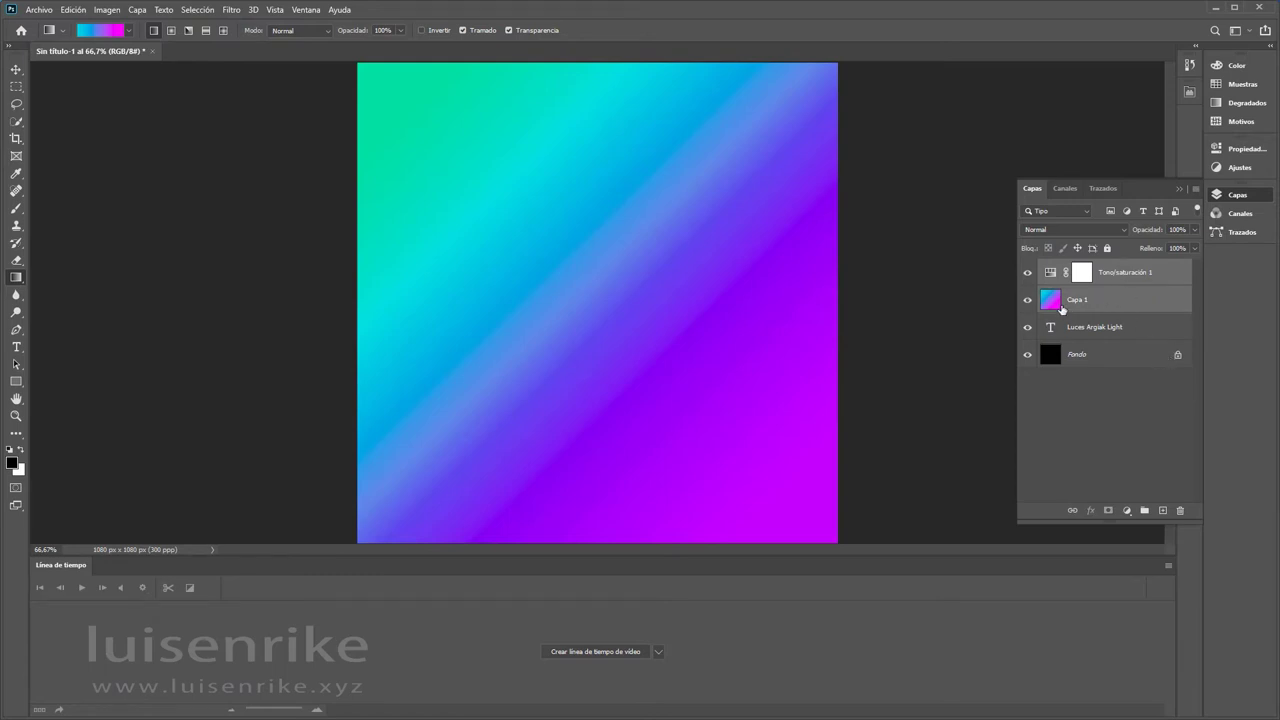
right_click(1093, 304)
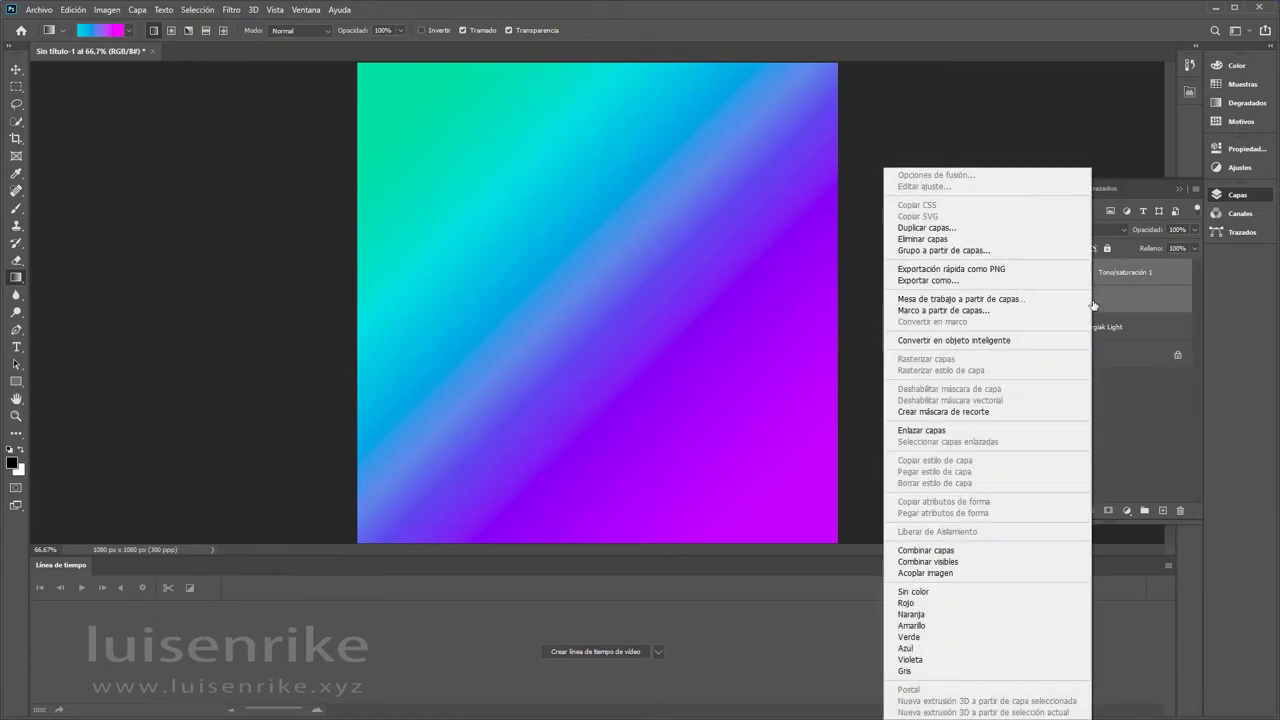
left_click(1006, 341)
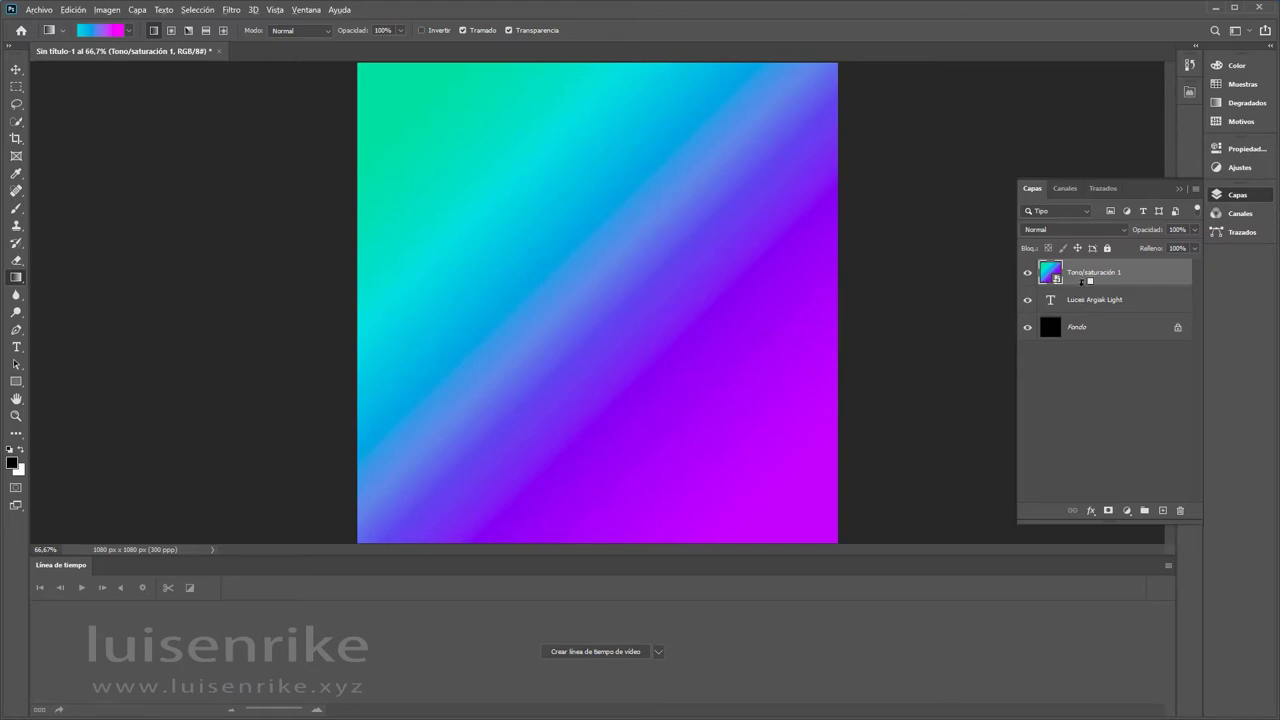
left_click(1081, 283, "alt")
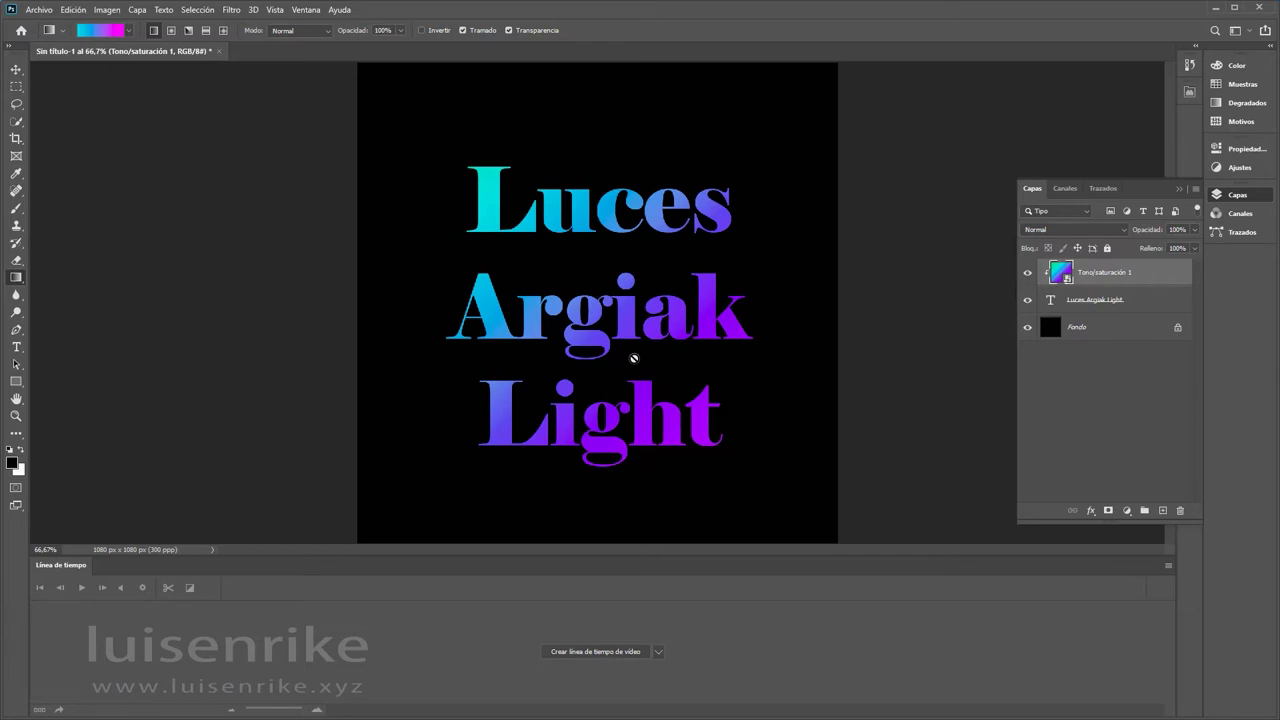
Scale the clipped gradient smart object to about 194% and shift its centre to about X 64 px, Y 180 px.
key("ctrl+minus")
key("ctrl+minus")
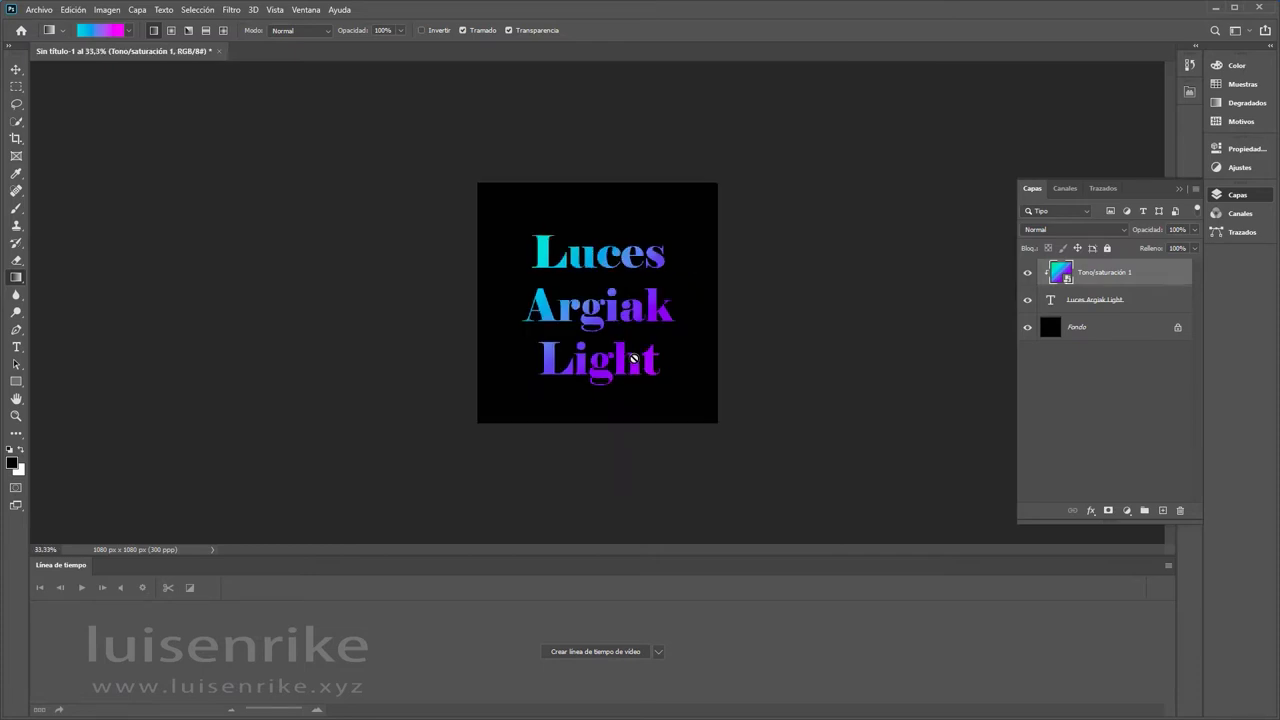
key("ctrl+minus")
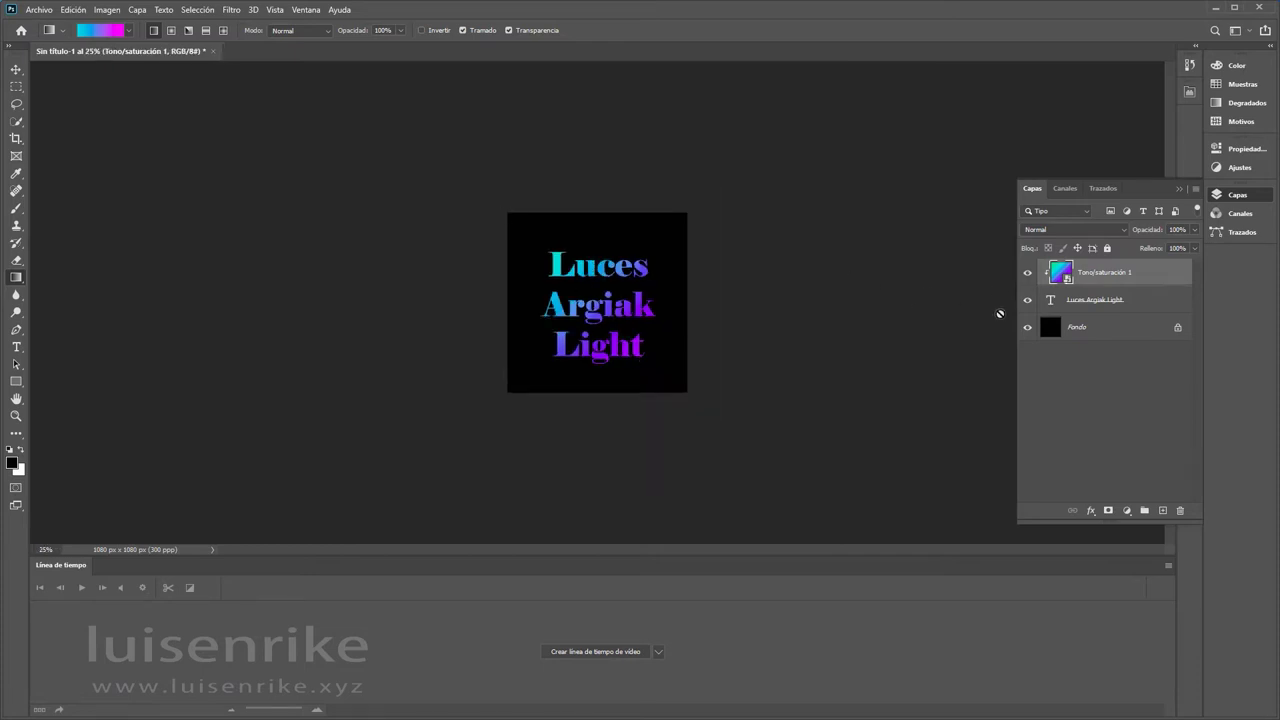
key("ctrl+t")
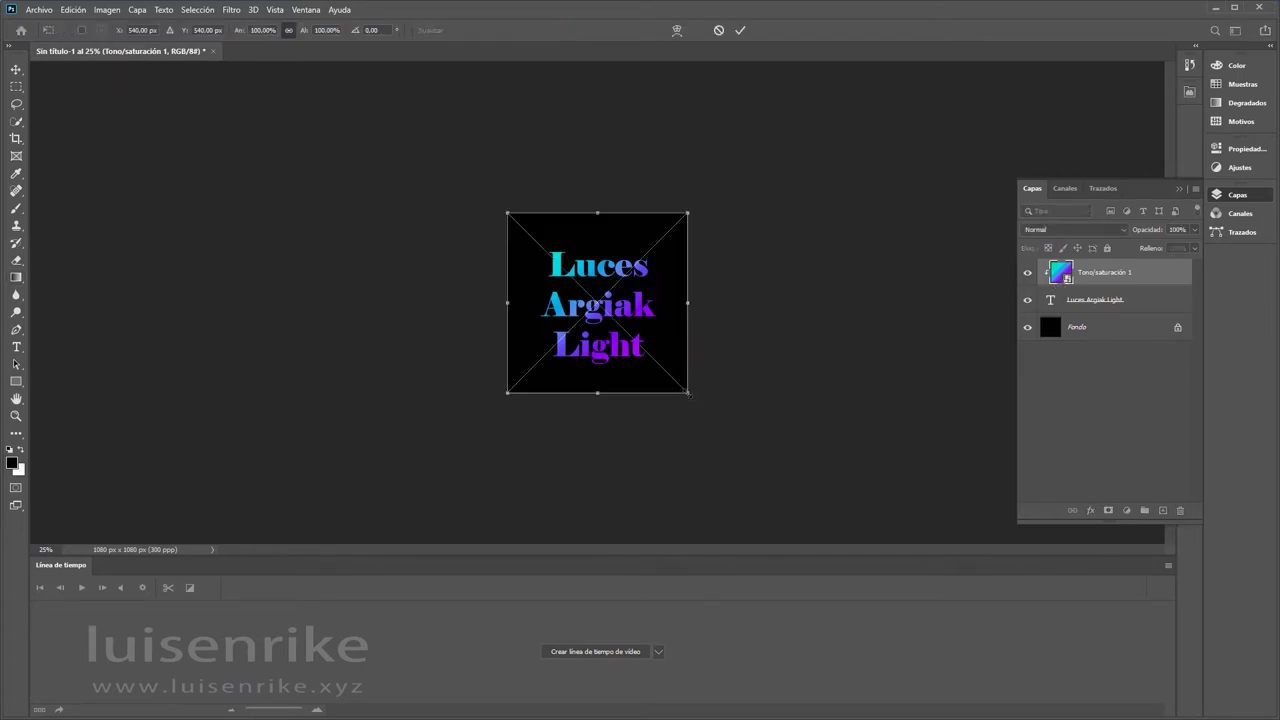
mouse_move(688, 393)
left_mouse_down()
mouse_move(772, 477)
mouse_move(676, 387)
left_mouse_up()
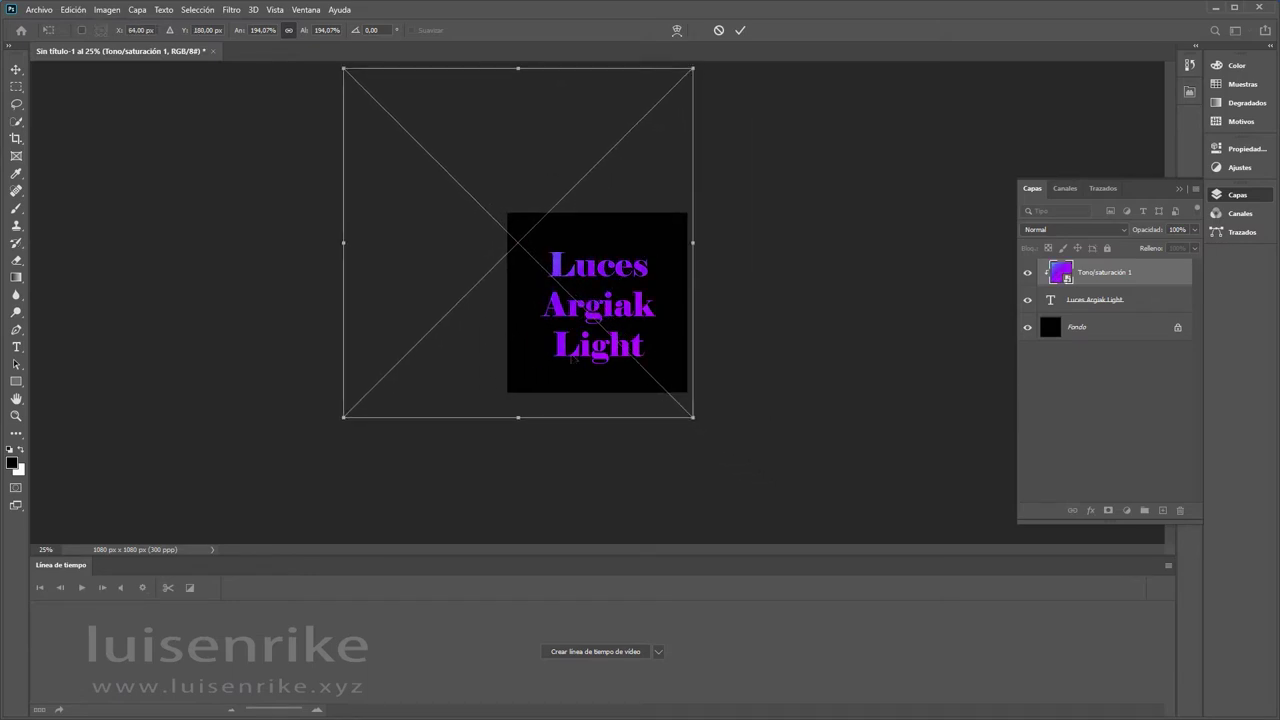
key("Return")
key("g")
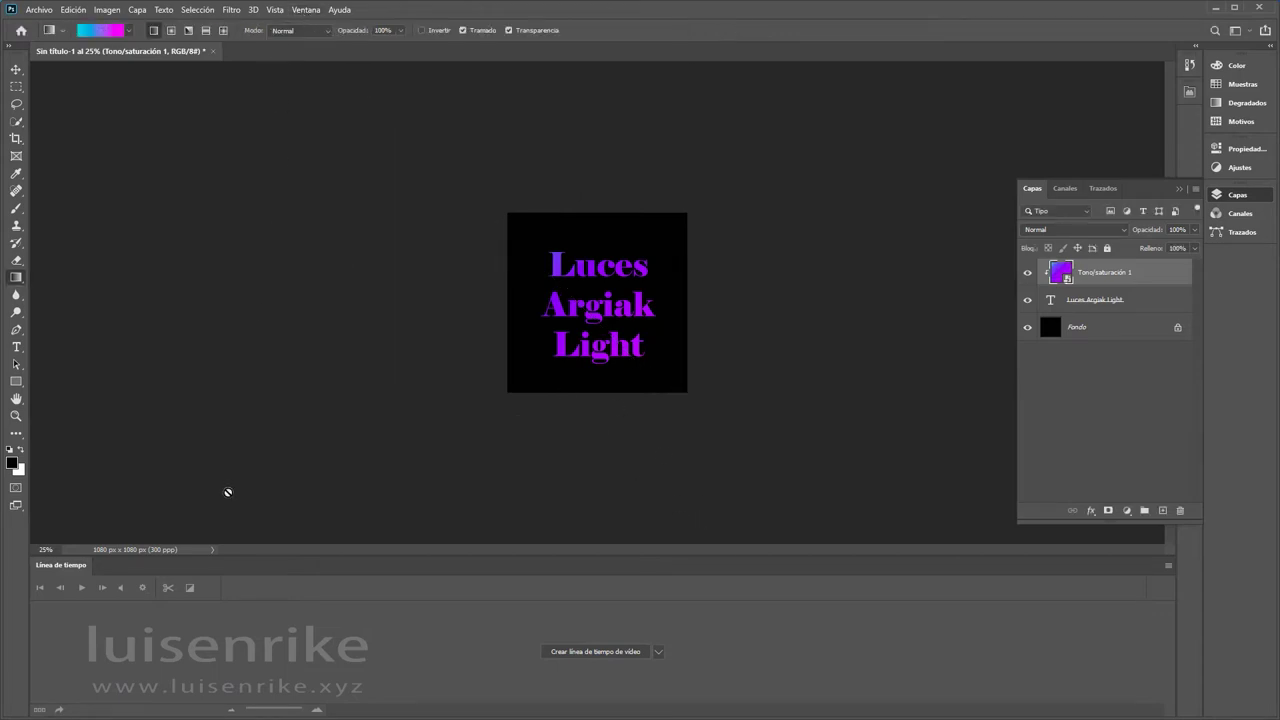
Create a video timeline for the composition and enlarge the timeline area.
left_click(304, 10)
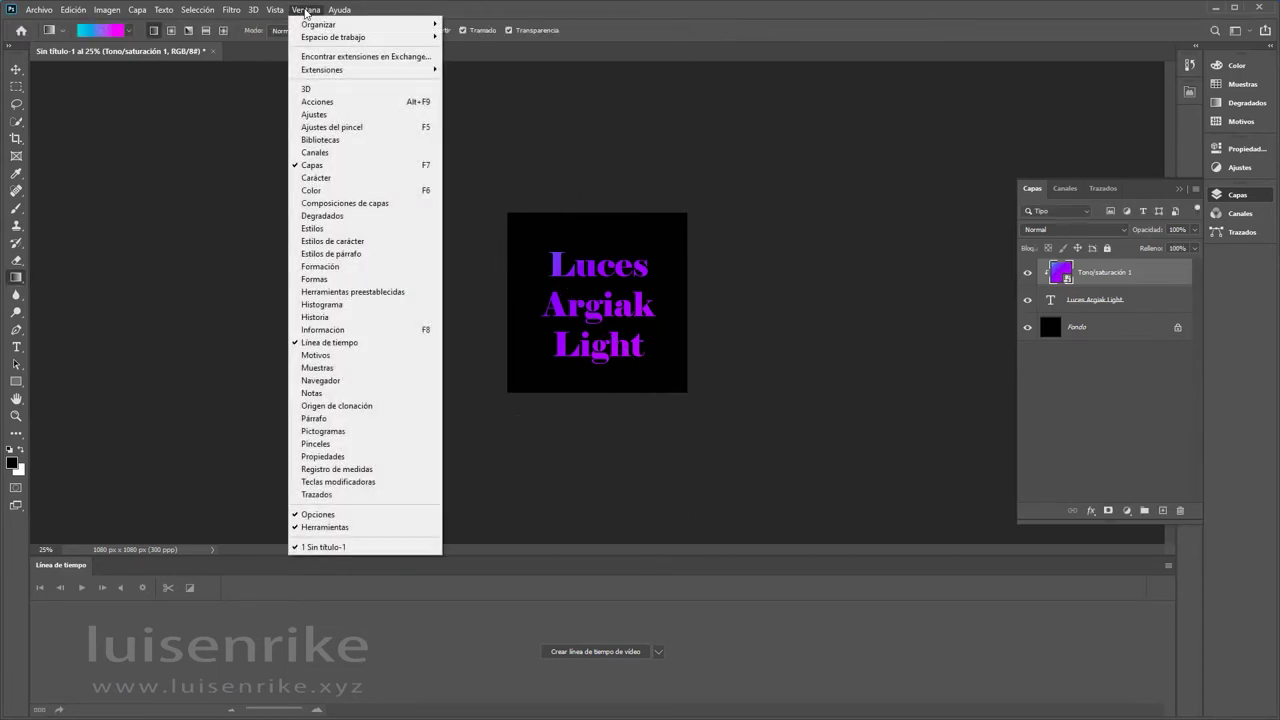
left_click(1094, 278)
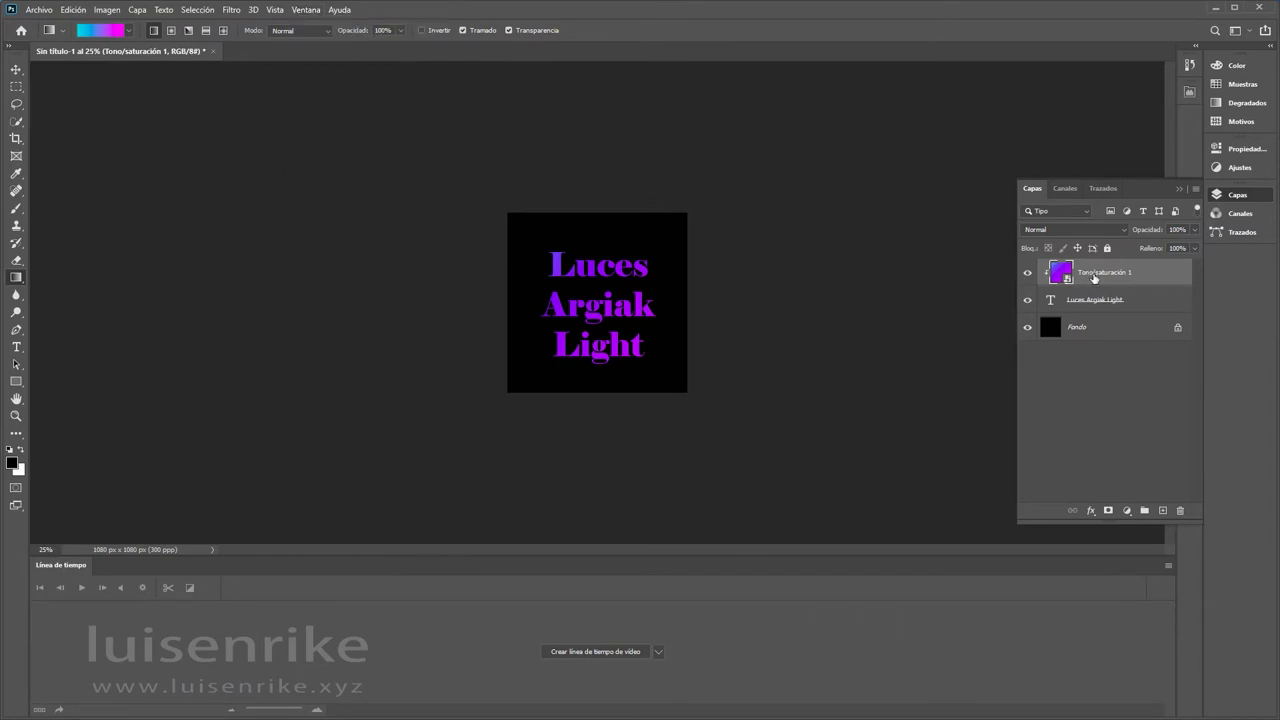
left_click(588, 652)
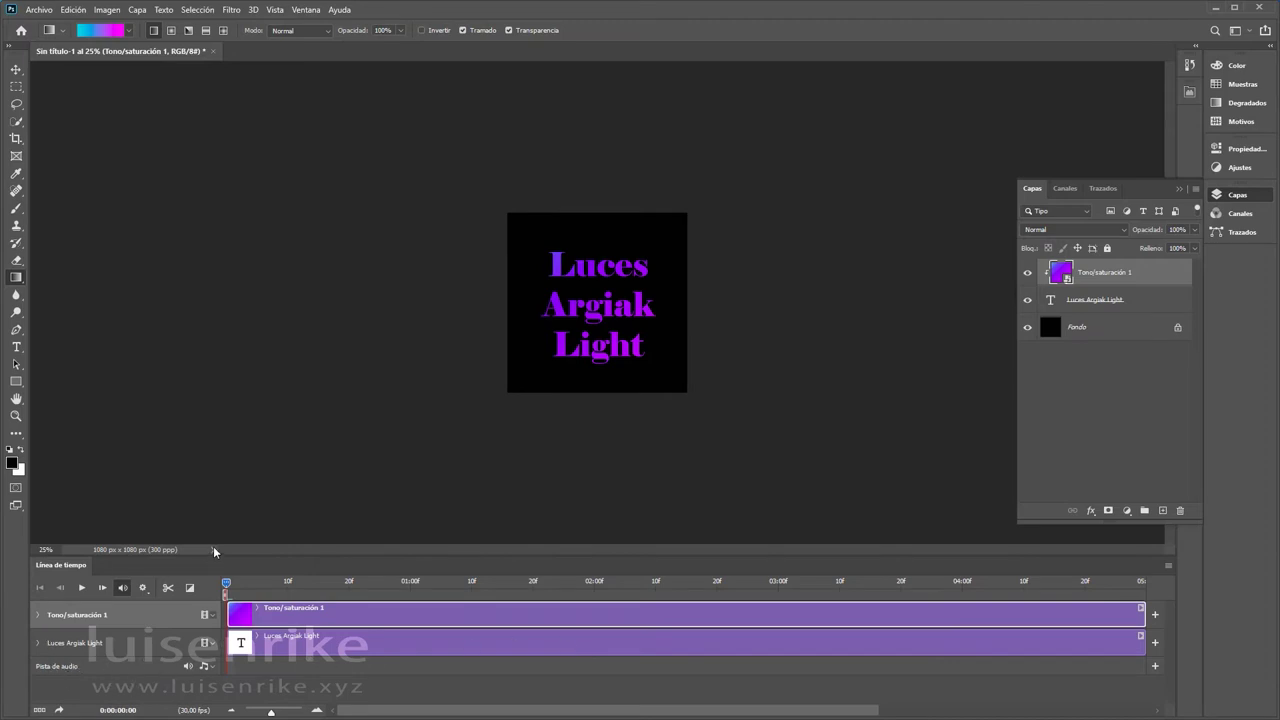
left_click_drag(244, 551, 240, 511)
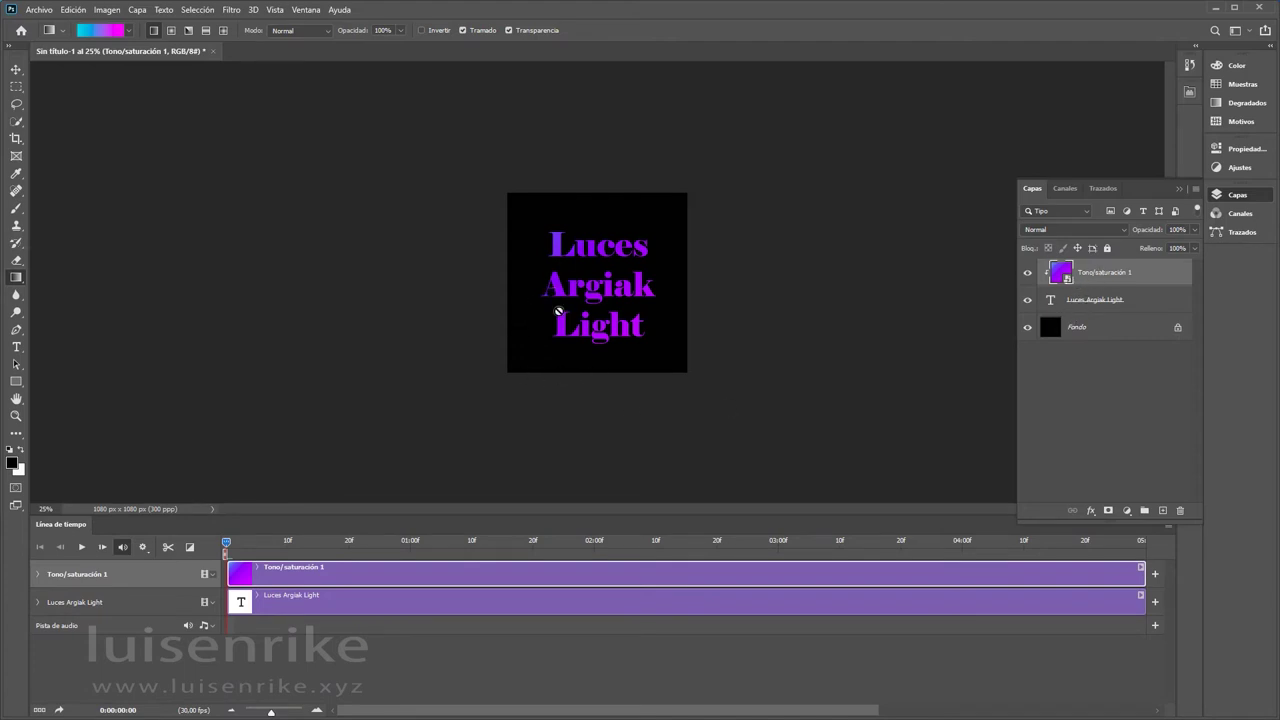
Enable Transformar keyframes on the gradient smart object at 0:00:00:00 and add another keyframe at 0:00:04:29.
left_click(37, 575)
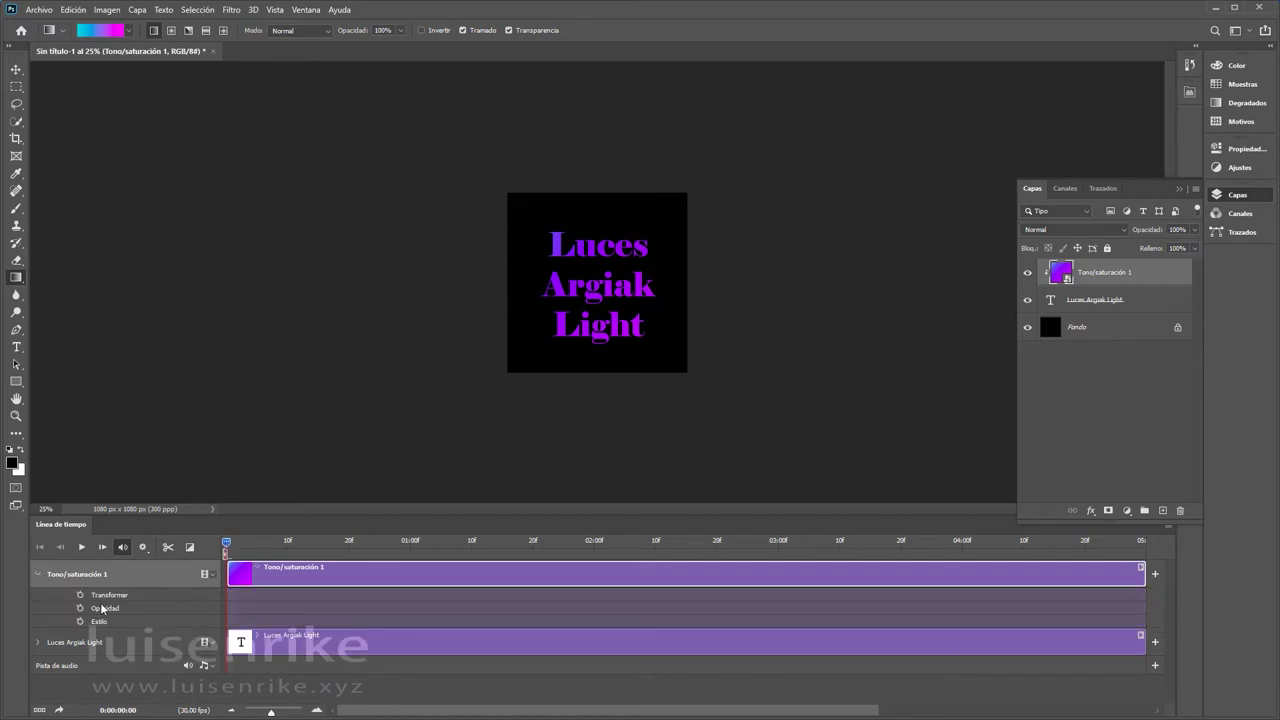
left_click(80, 596)
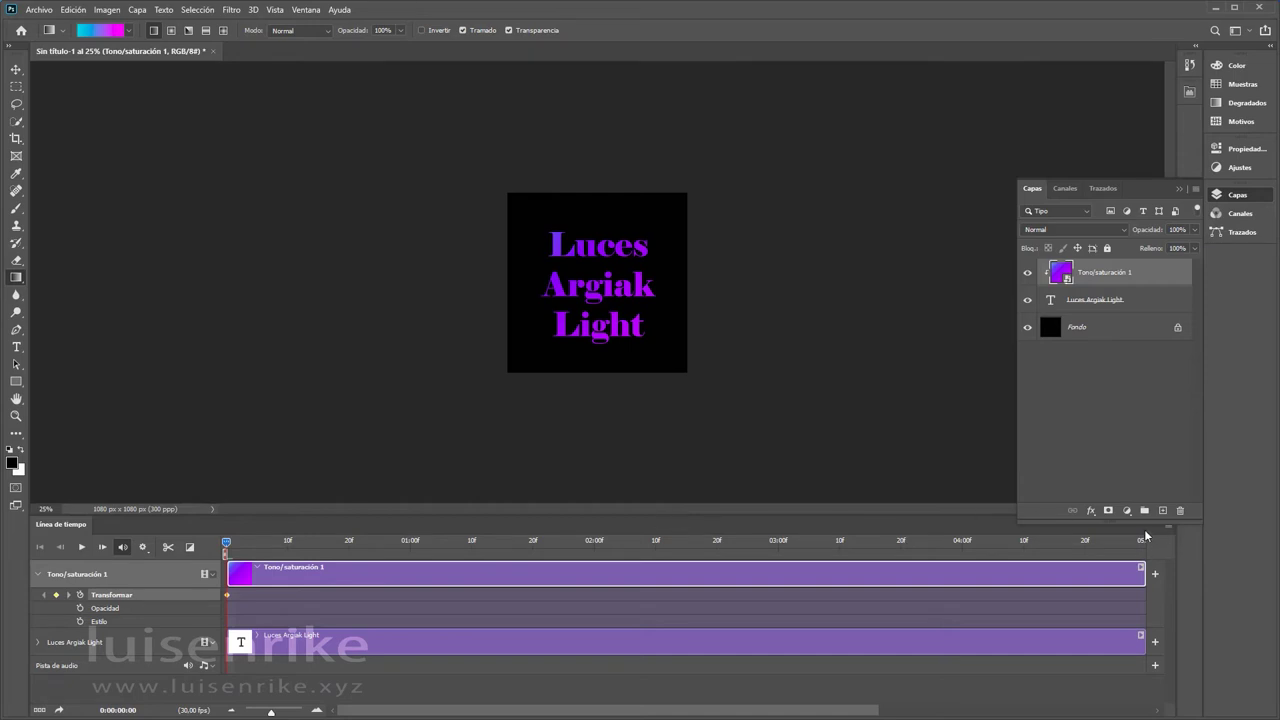
left_click(1034, 190)
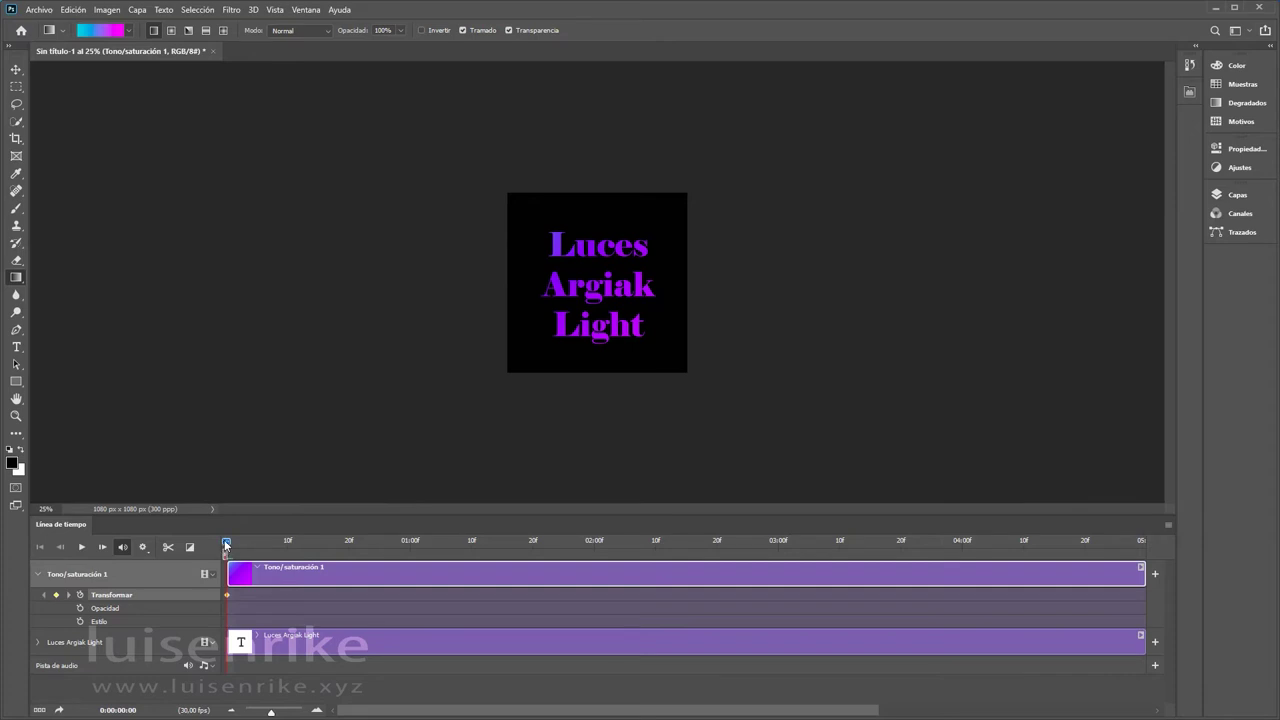
left_click_drag(226, 545, 1142, 543)
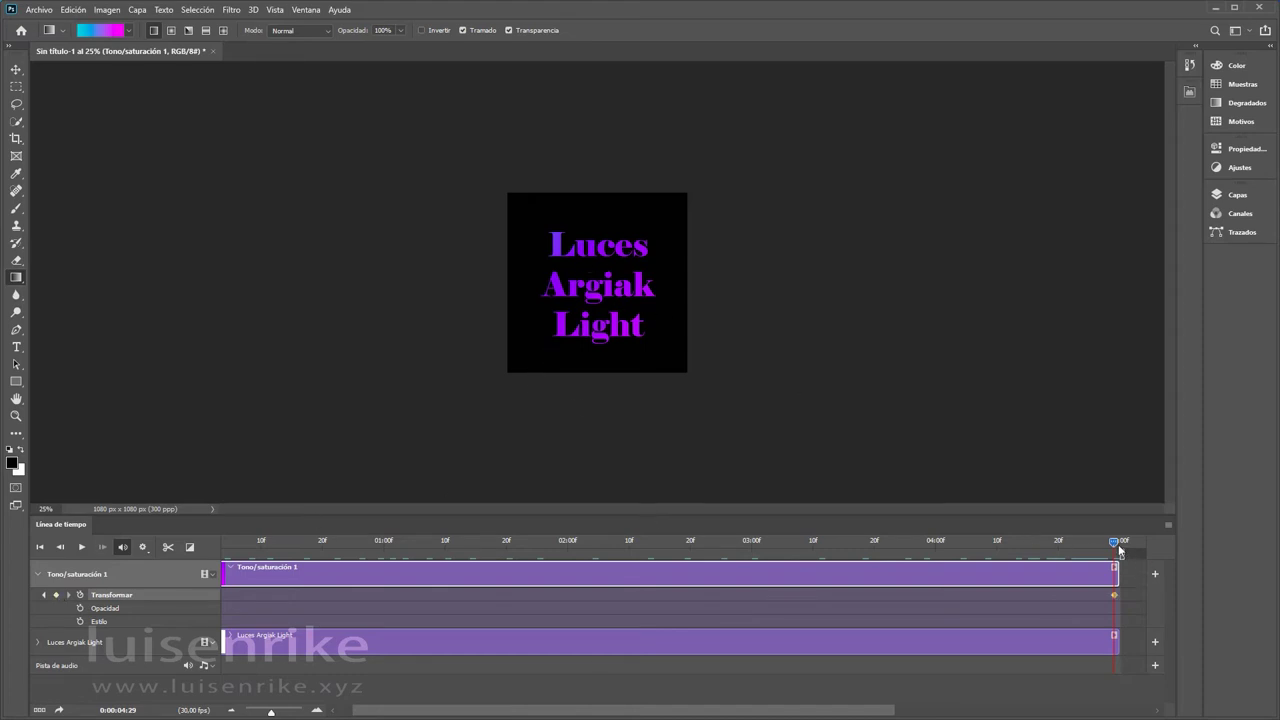
At 0:00:00:19, rotate the gradient smart object to about −44° and move its centre to about X 544 px, Y 380 px for a Transformar keyframe.
left_click_drag(1113, 540, 346, 556)
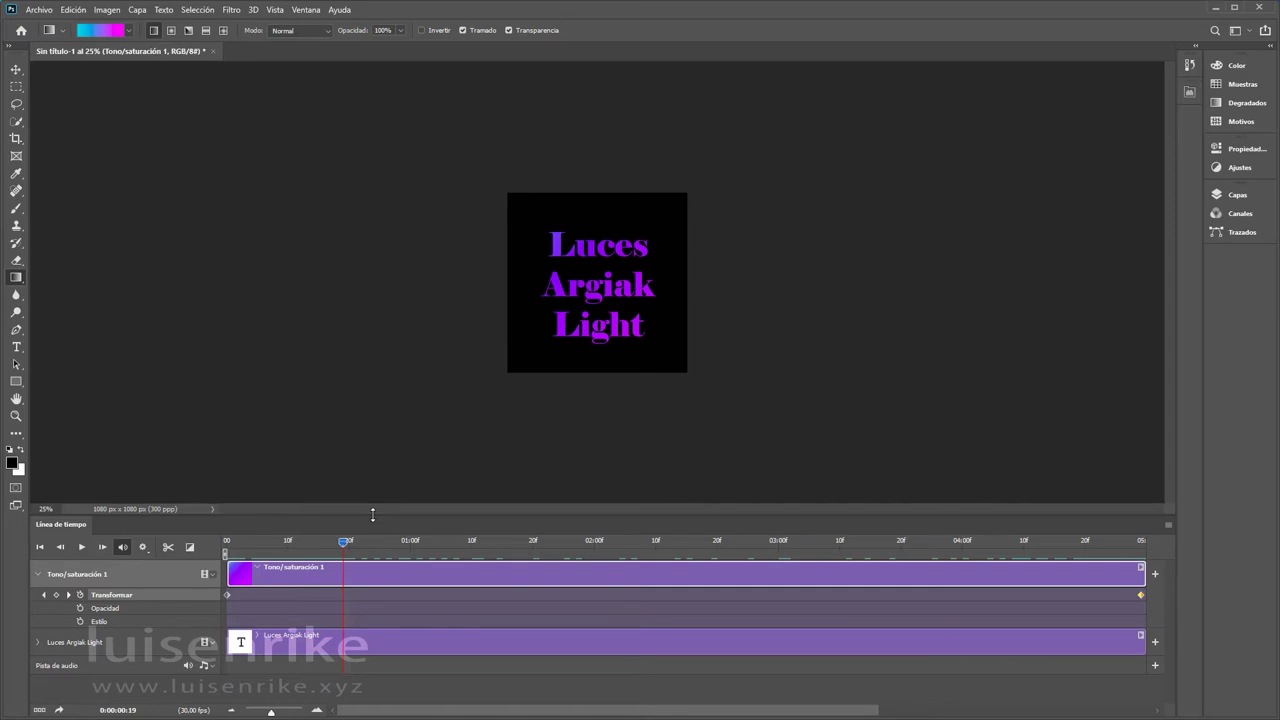
key("ctrl+t")
left_click_drag(329, 418, 540, 480)
left_click_drag(535, 402, 631, 420)
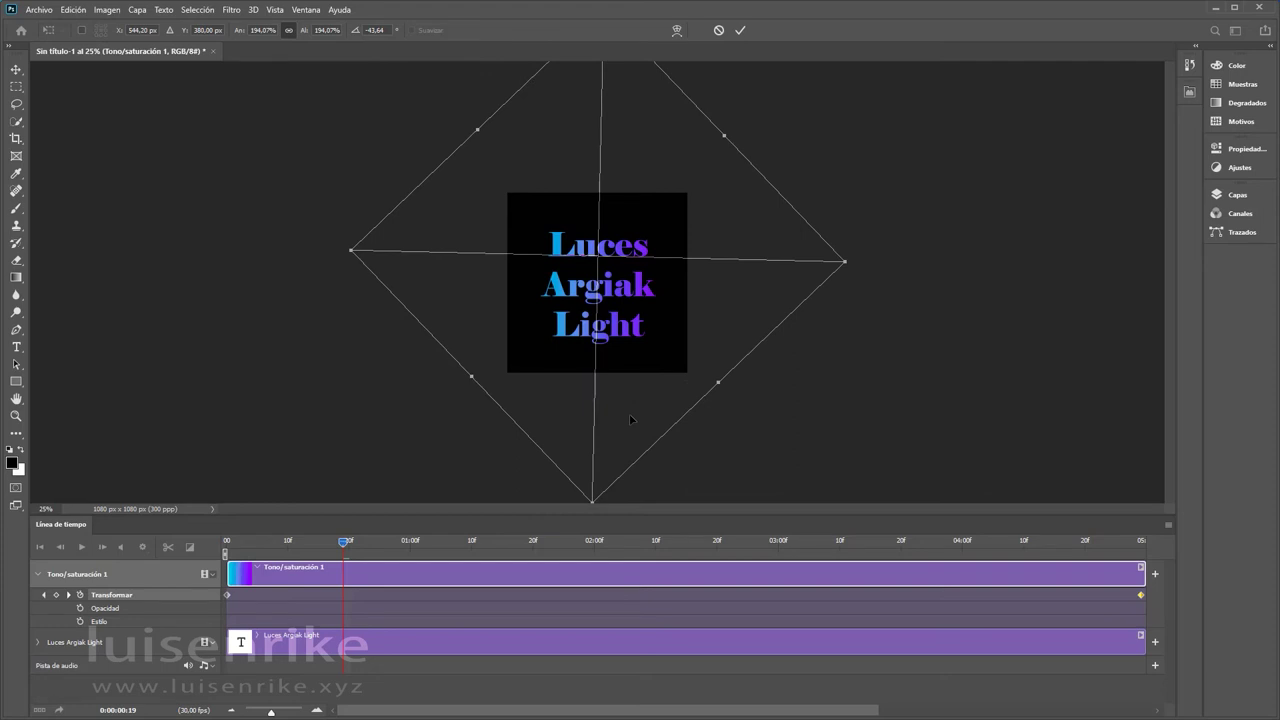
key("Return")
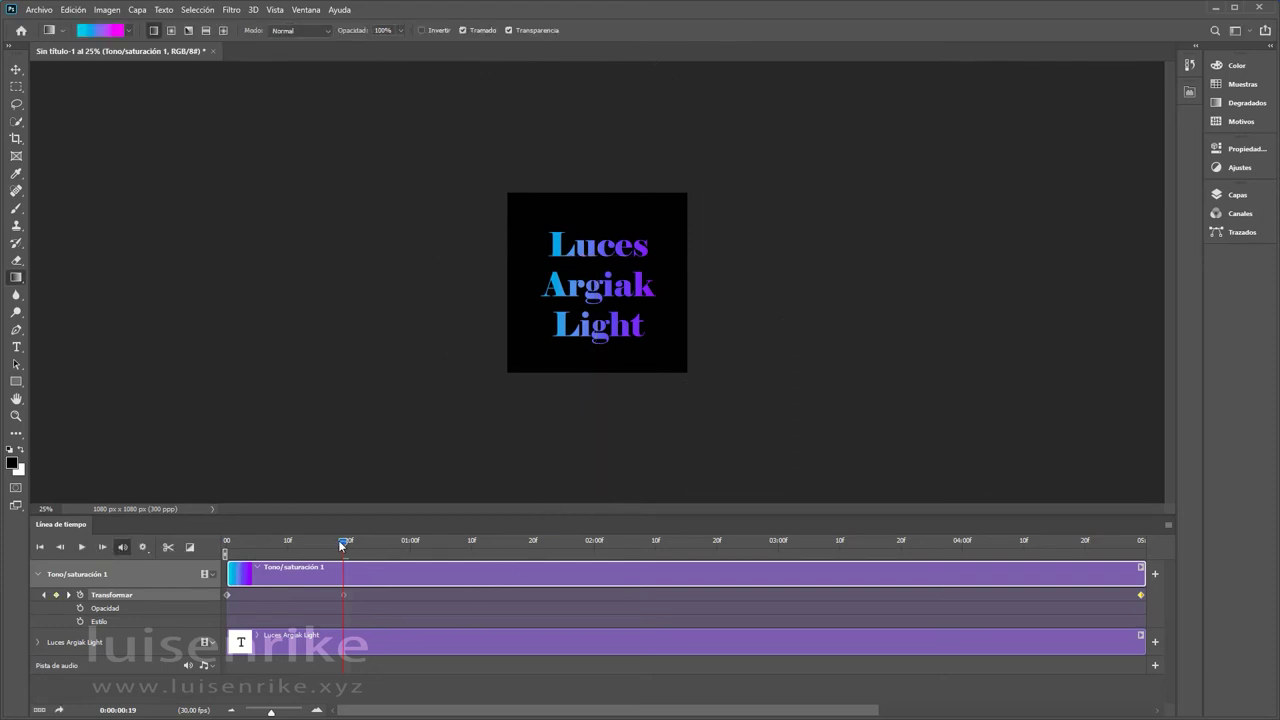
At 0:00:01:10, rotate the gradient smart object to about −76° and move its centre to about X 764 px, Y 234 px.
mouse_move(340, 544)
left_mouse_down()
mouse_move(229, 543)
mouse_move(344, 560)
left_mouse_up()
left_click(473, 542)
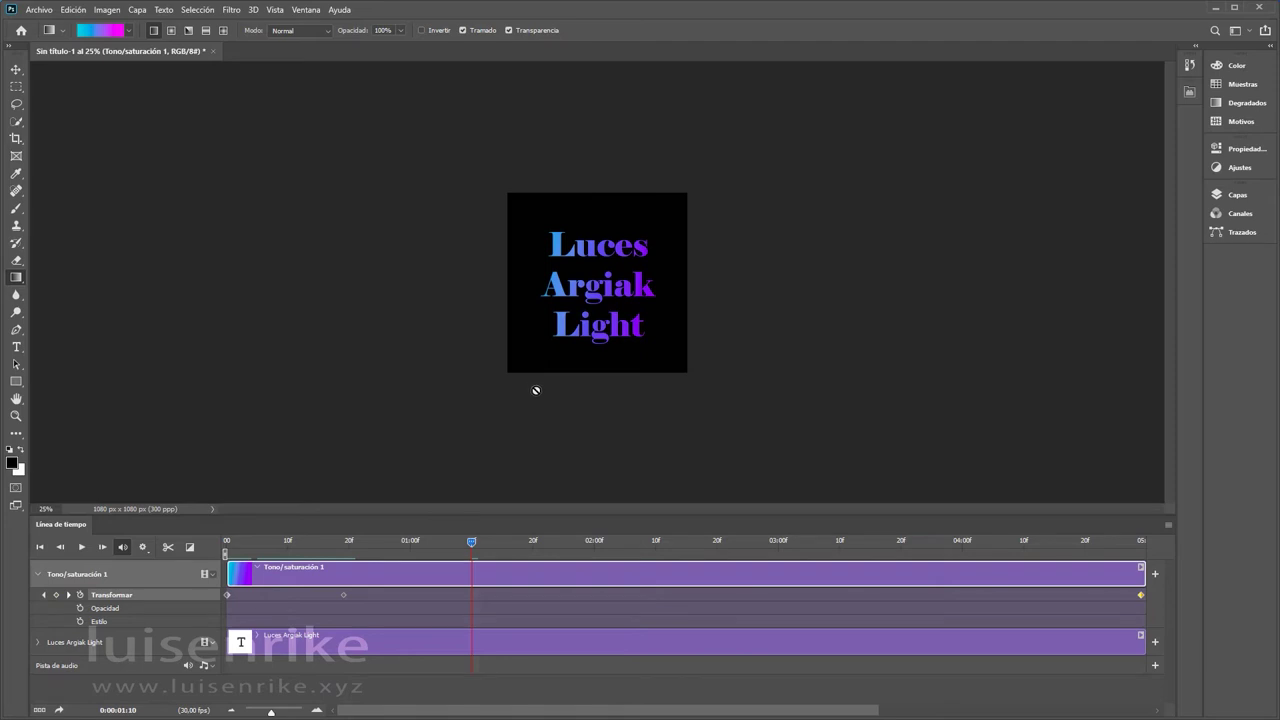
key("ctrl+t")
left_click_drag(441, 472, 633, 352)
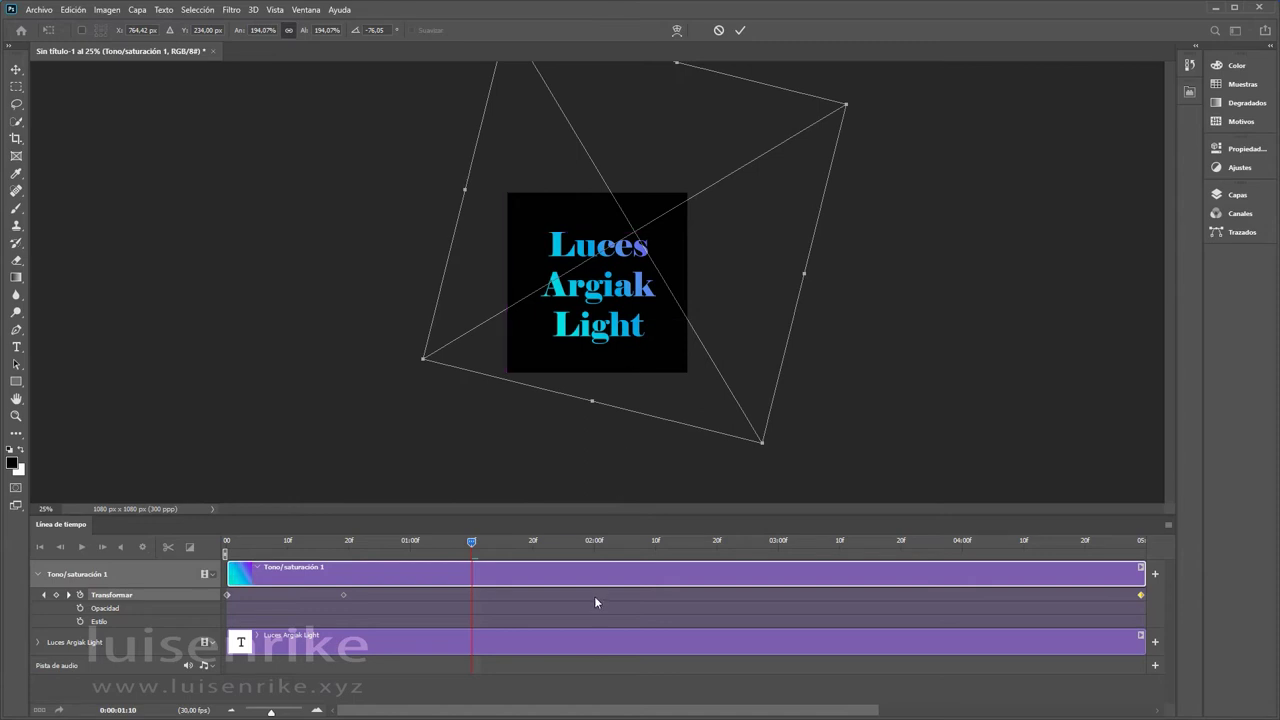
key("Return")
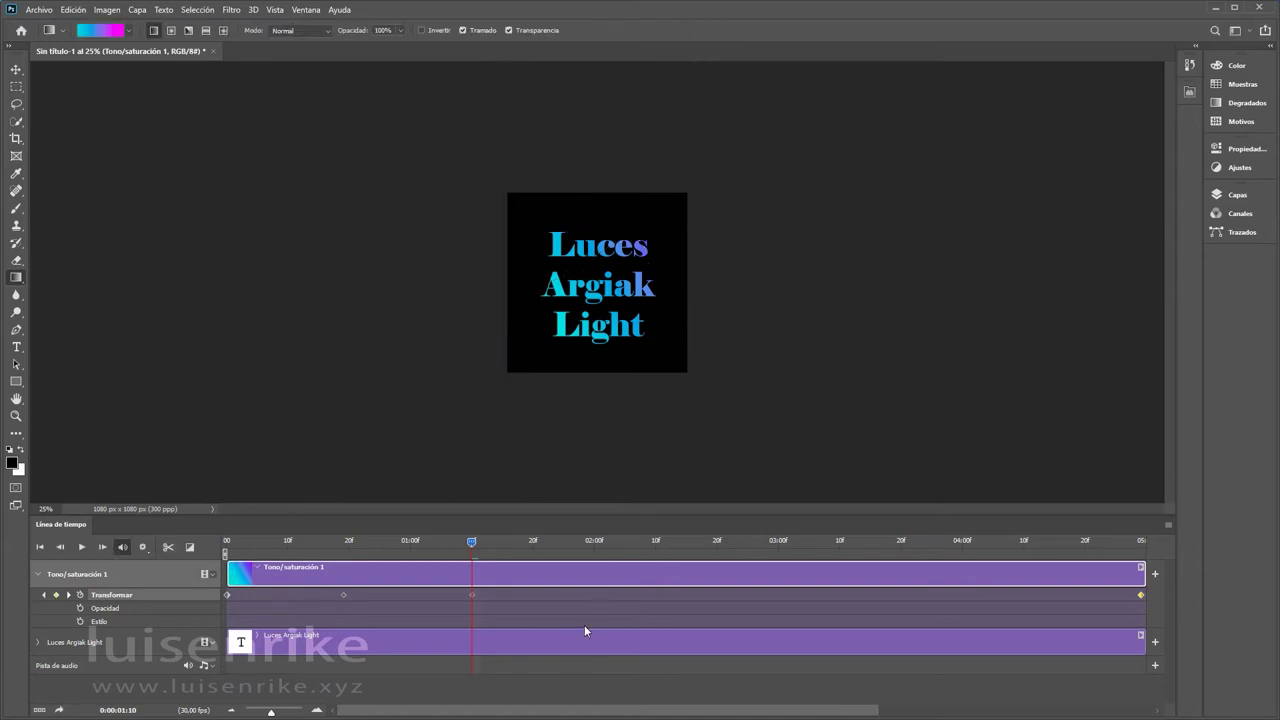
At 0:00:02:00, rotate the gradient smart object to about −107° and move its centre to about X 846 px, Y 32 px.
left_click(598, 542)
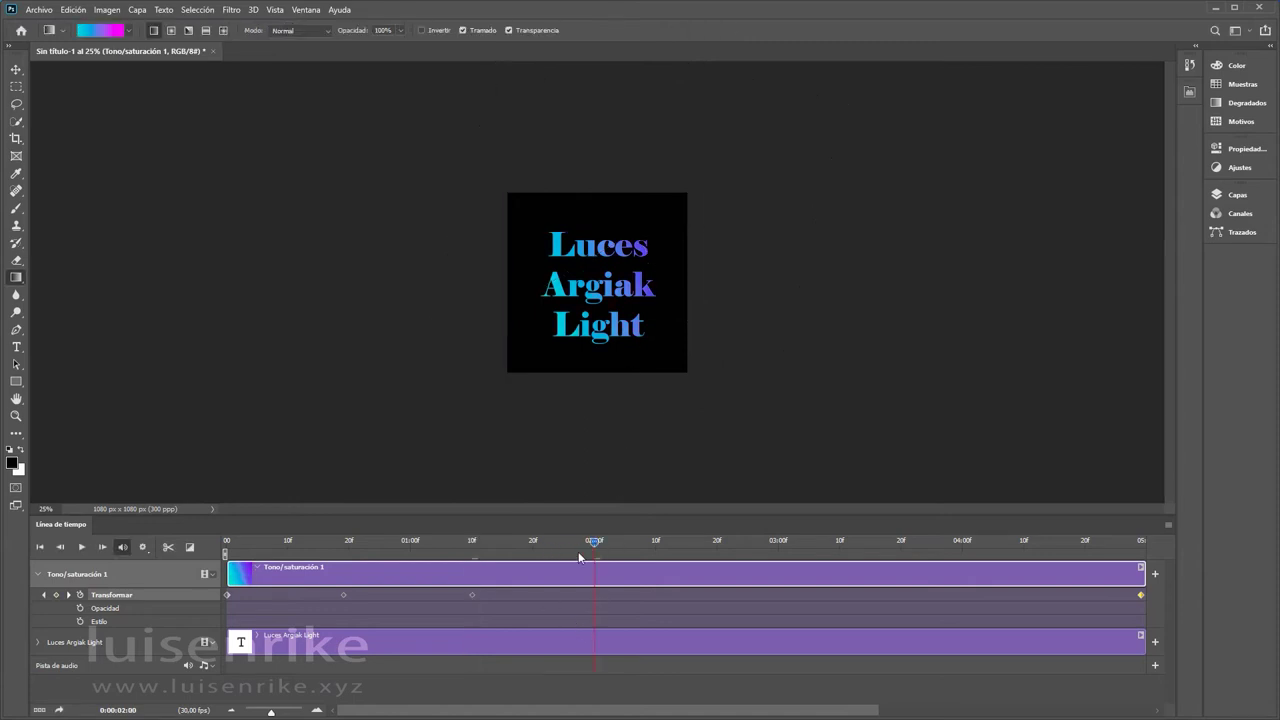
key("ctrl+t")
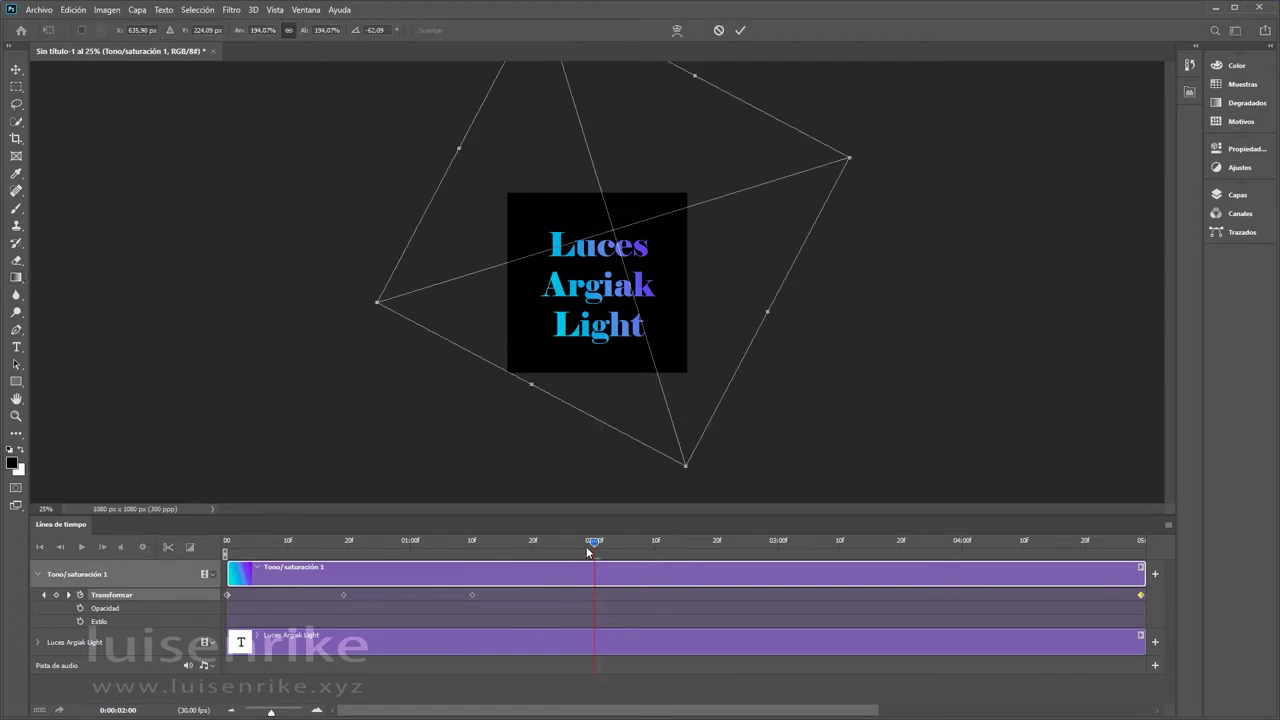
left_click_drag(331, 385, 567, 396)
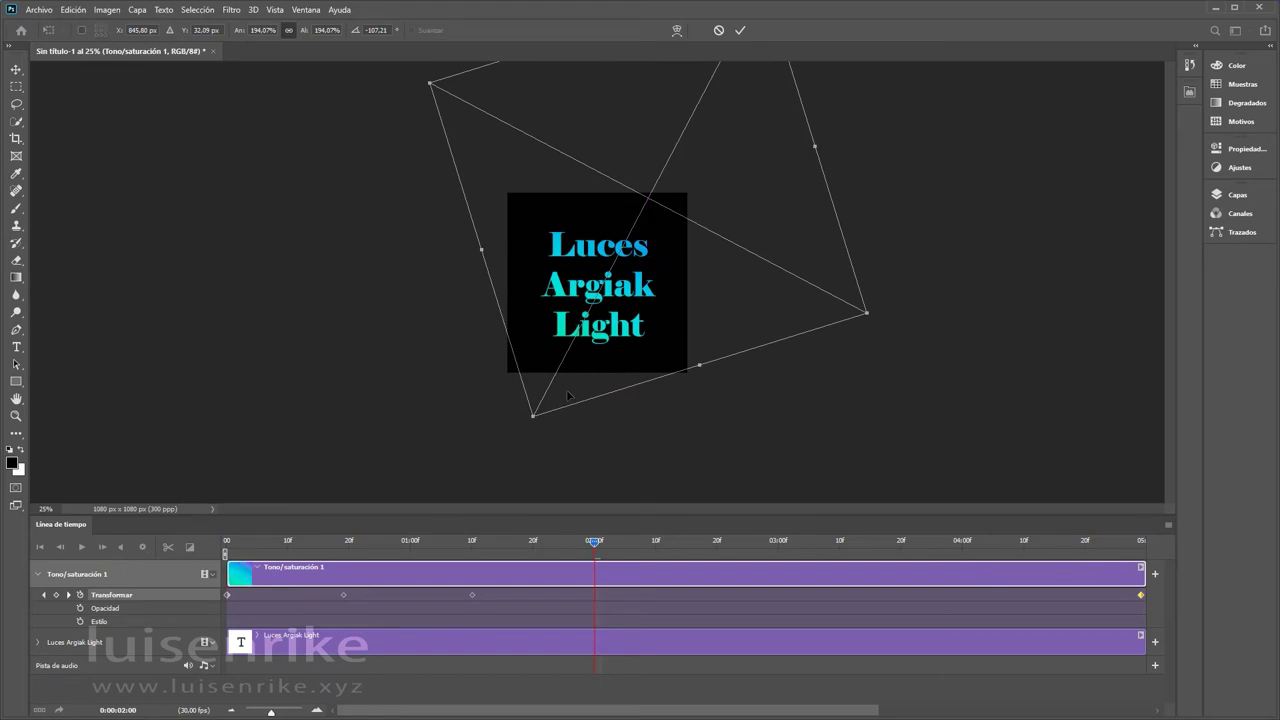
key("Return")
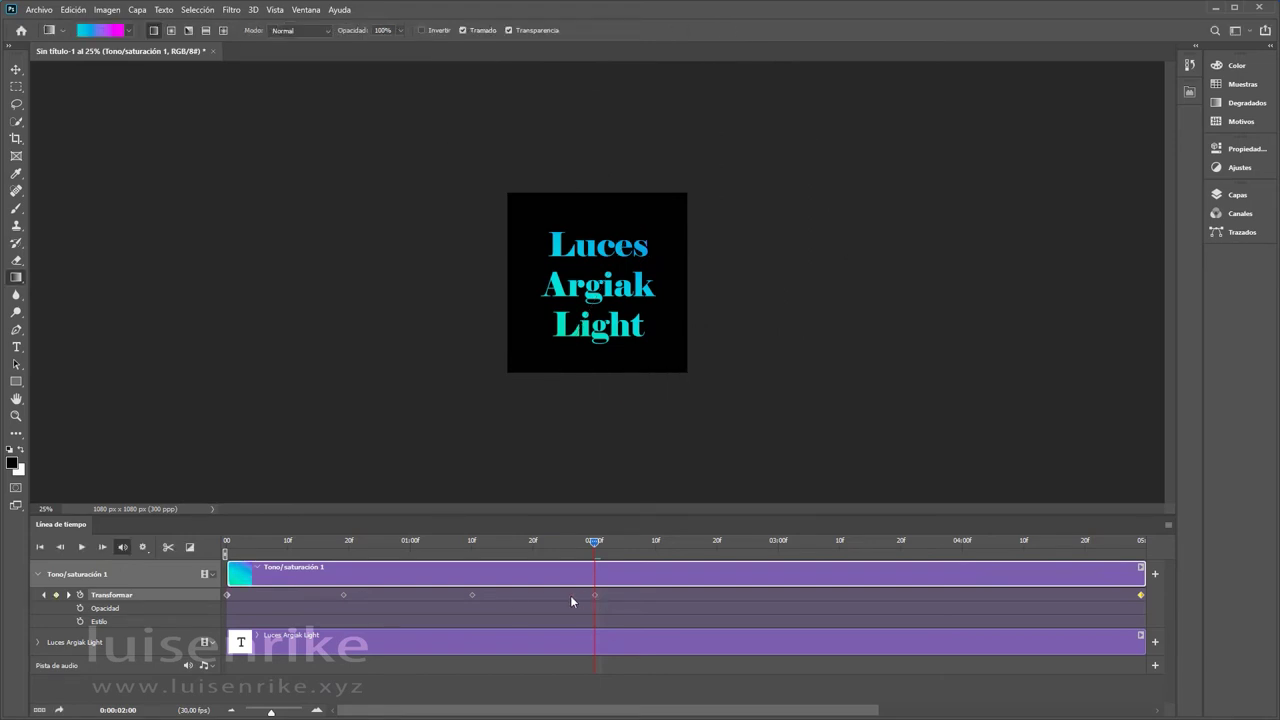
At 0:00:02:23, rotate the gradient smart object to about −138° and move its centre to about X 1300 px, Y 486 px.
left_click_drag(598, 545, 735, 527)
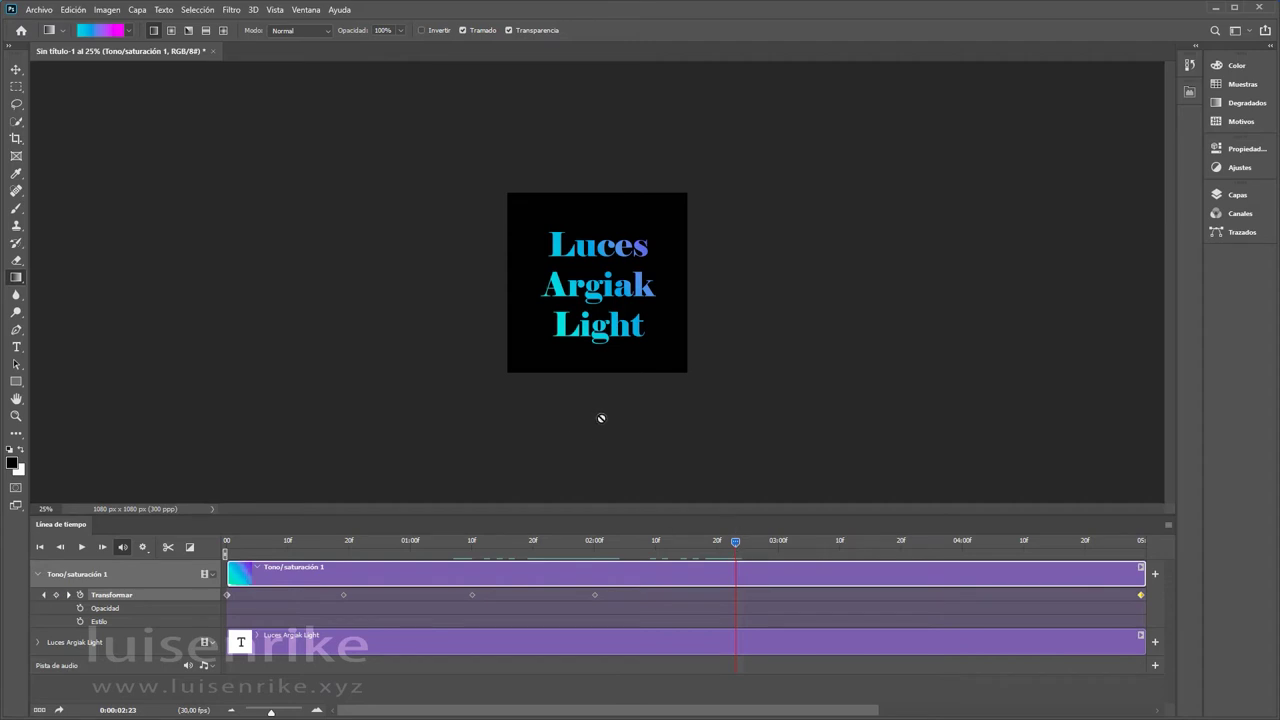
key("ctrl+t")
left_click_drag(328, 426, 745, 476)
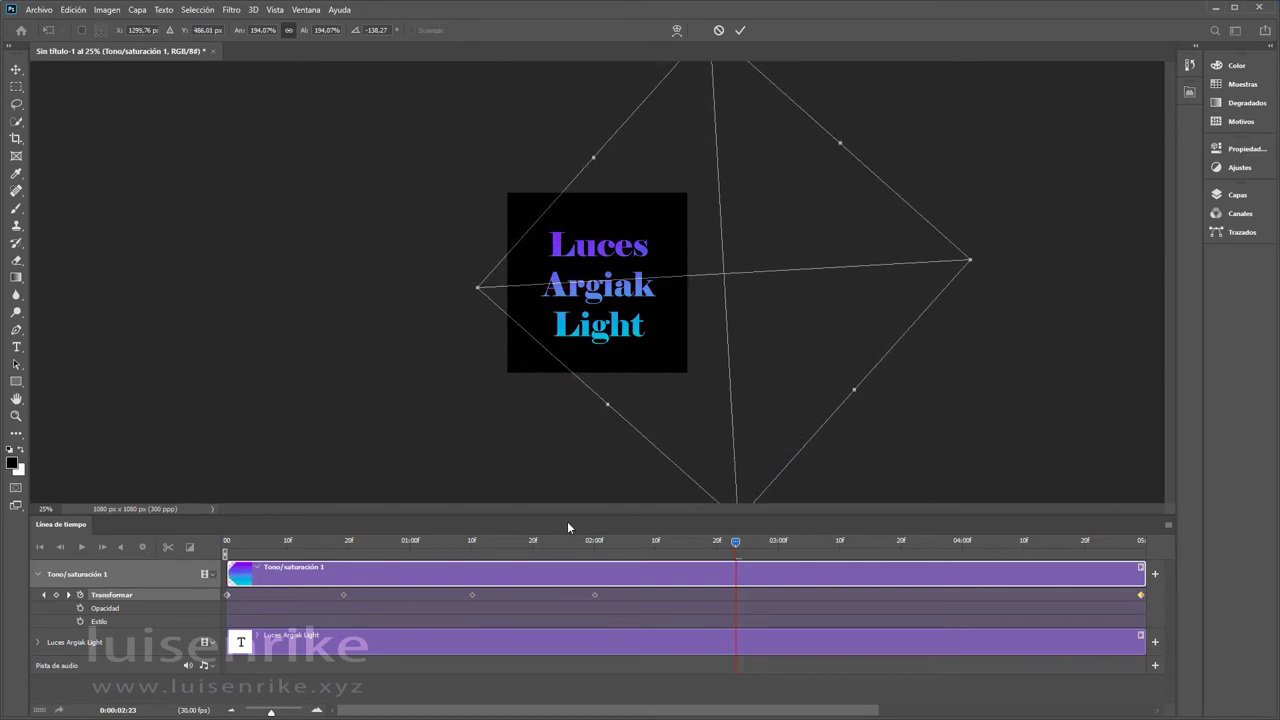
key("Return")
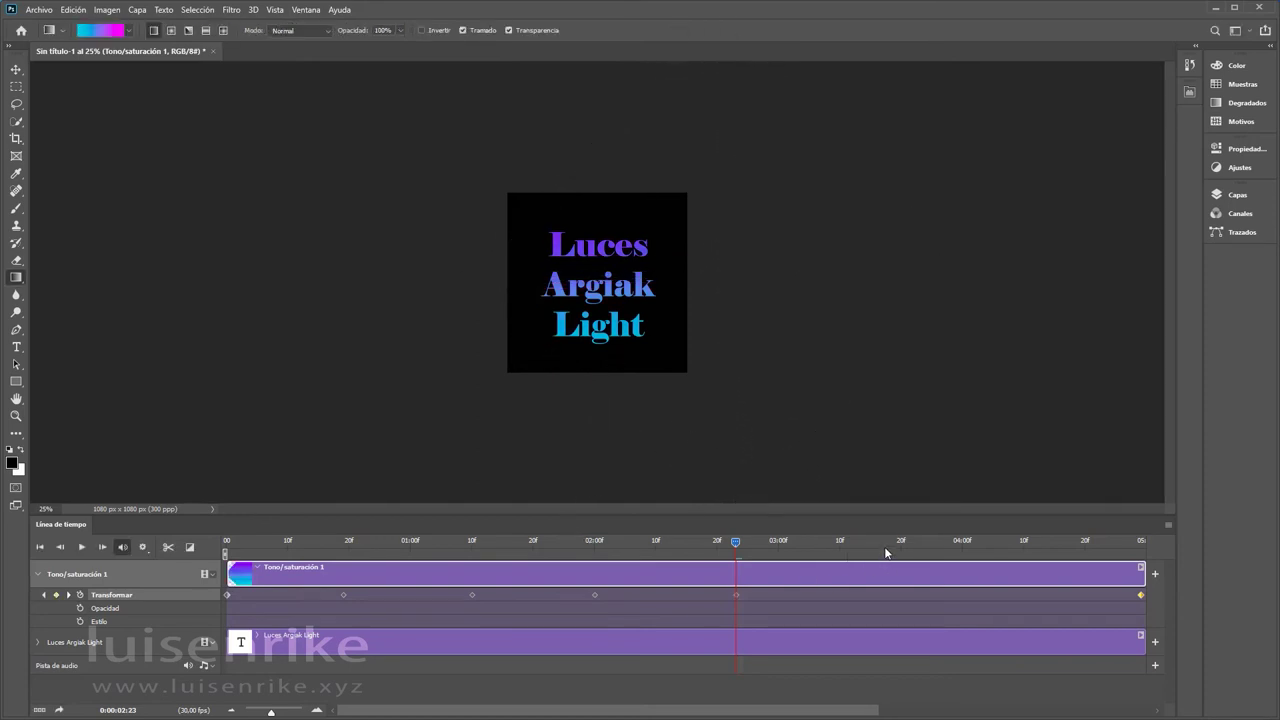
At 0:00:03:18, rotate the gradient smart object to about −153° and shift it down and to the right for another Transformar keyframe.
left_click_drag(737, 546, 892, 547)
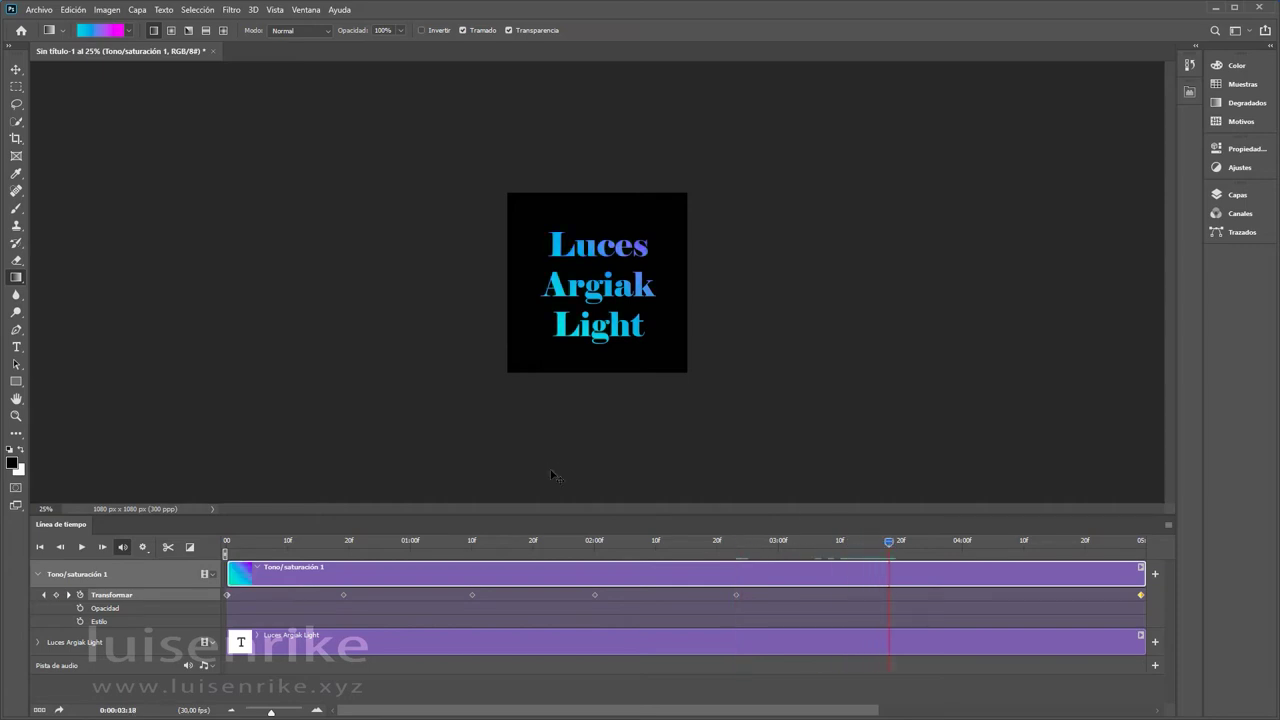
key("ctrl+t")
left_click_drag(454, 464, 765, 505)
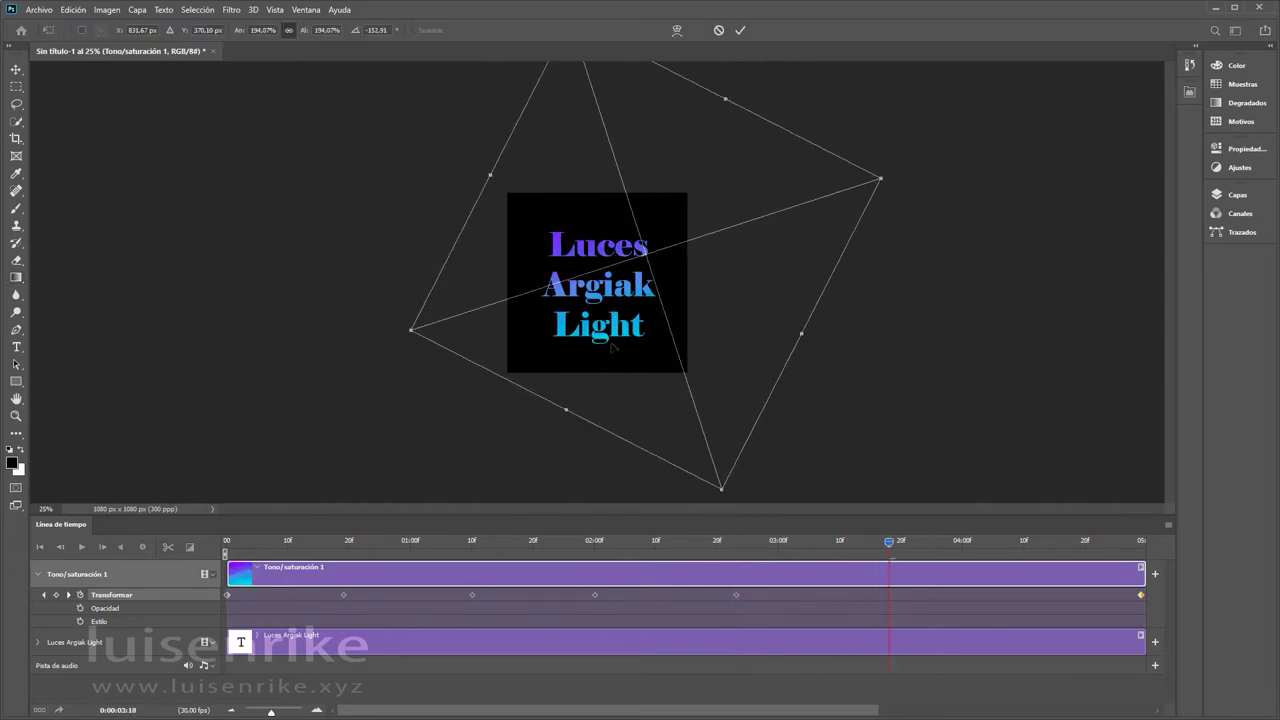
left_click_drag(595, 346, 672, 386)
key("Return")
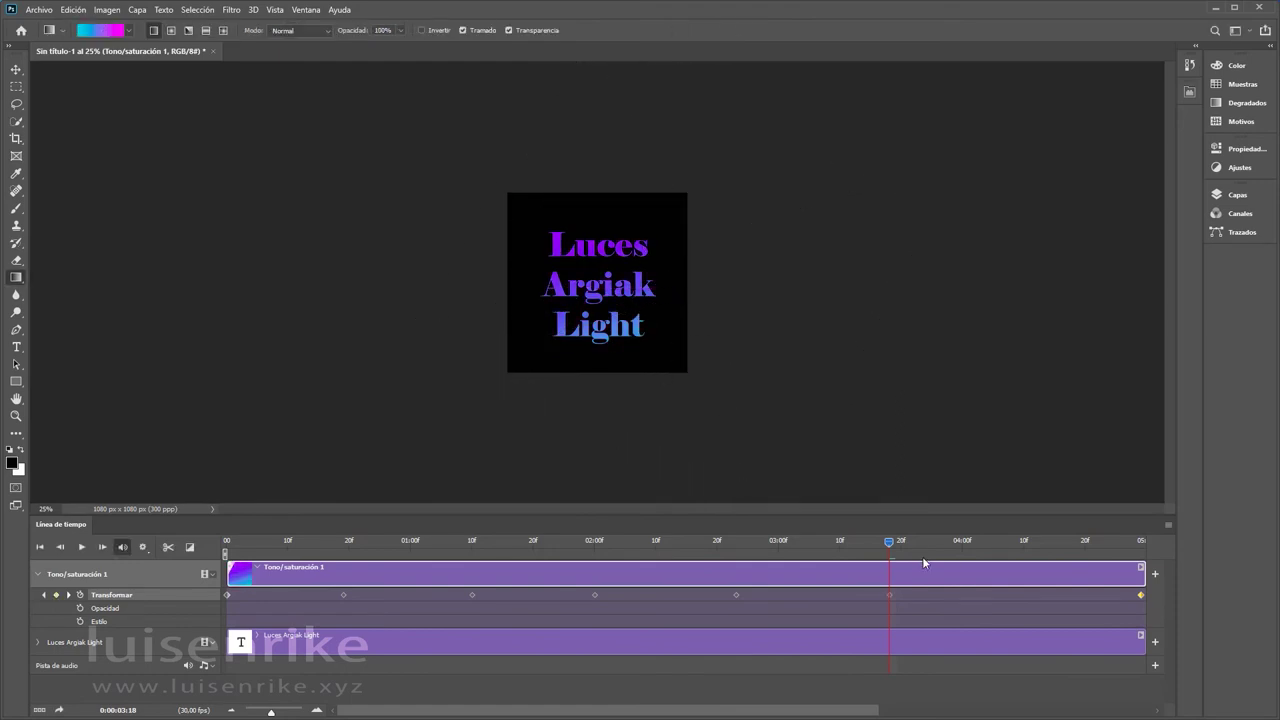
At 0:00:04:10, rotate the gradient smart object to about −139° and move its centre to about X 633 px, Y 1285 px.
left_click_drag(892, 548, 1025, 542)
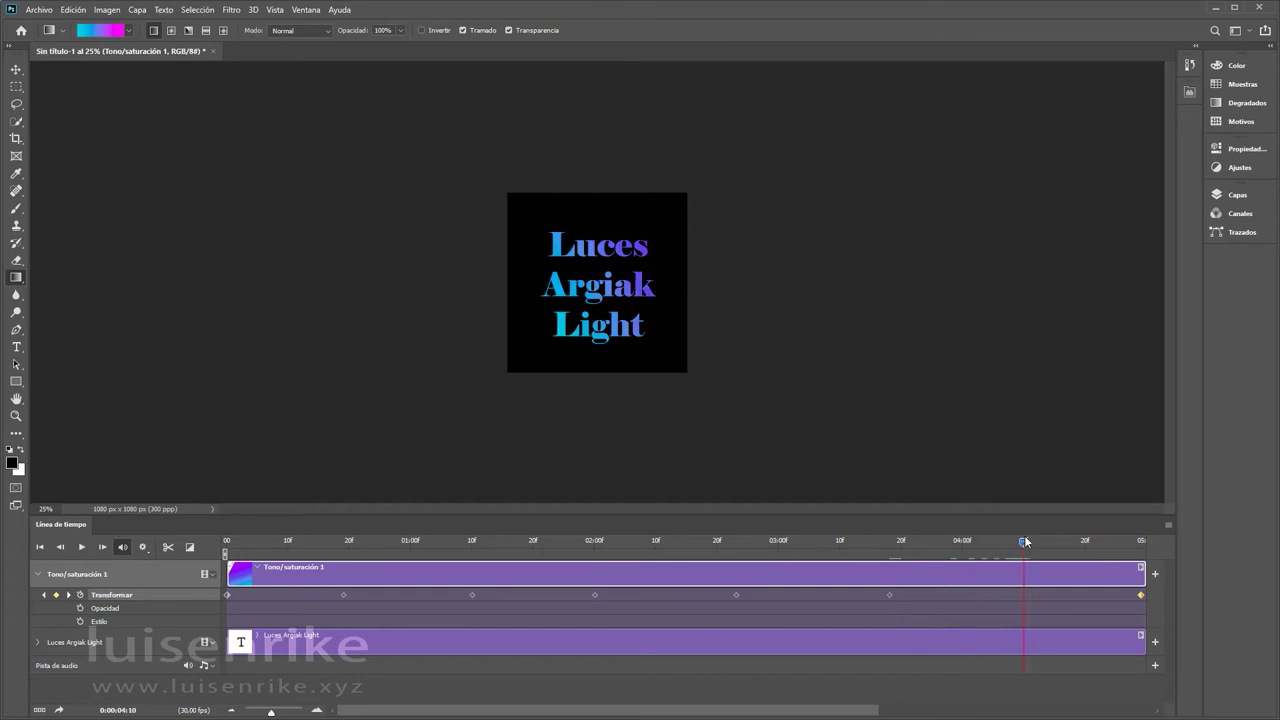
key("ctrl+t")
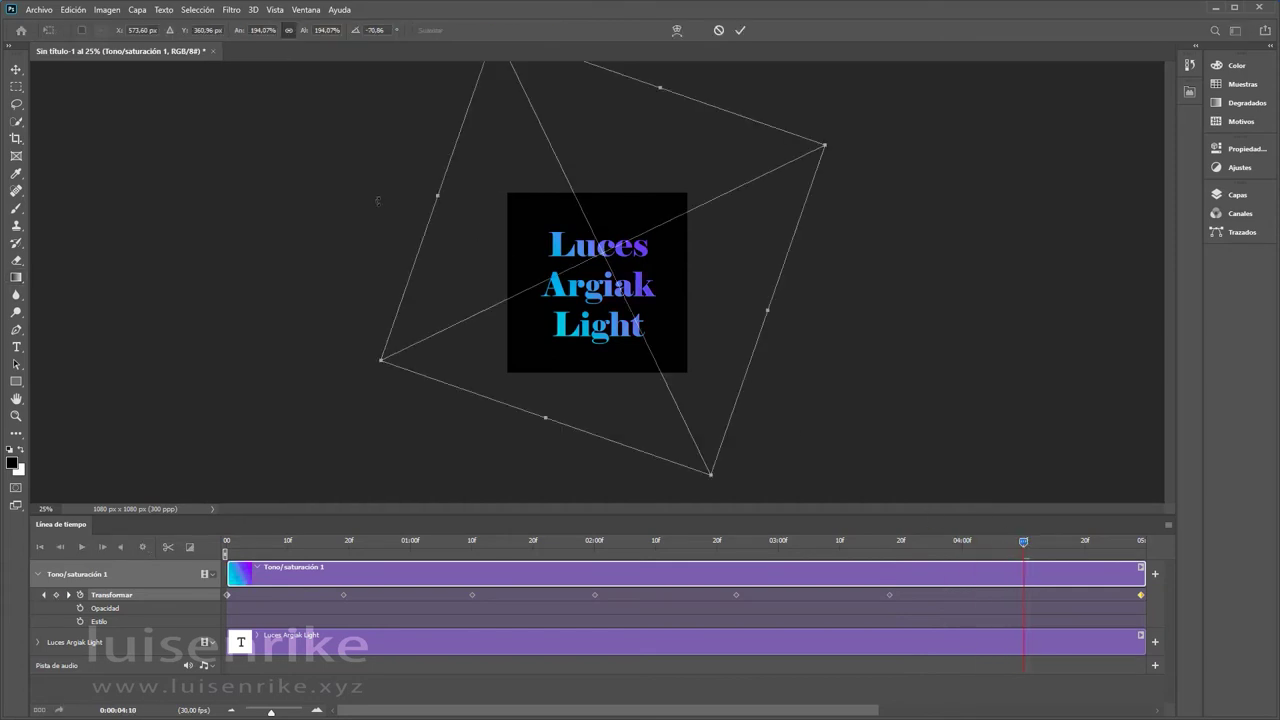
left_click_drag(378, 200, 514, 350)
left_click_drag(625, 152, 628, 303)
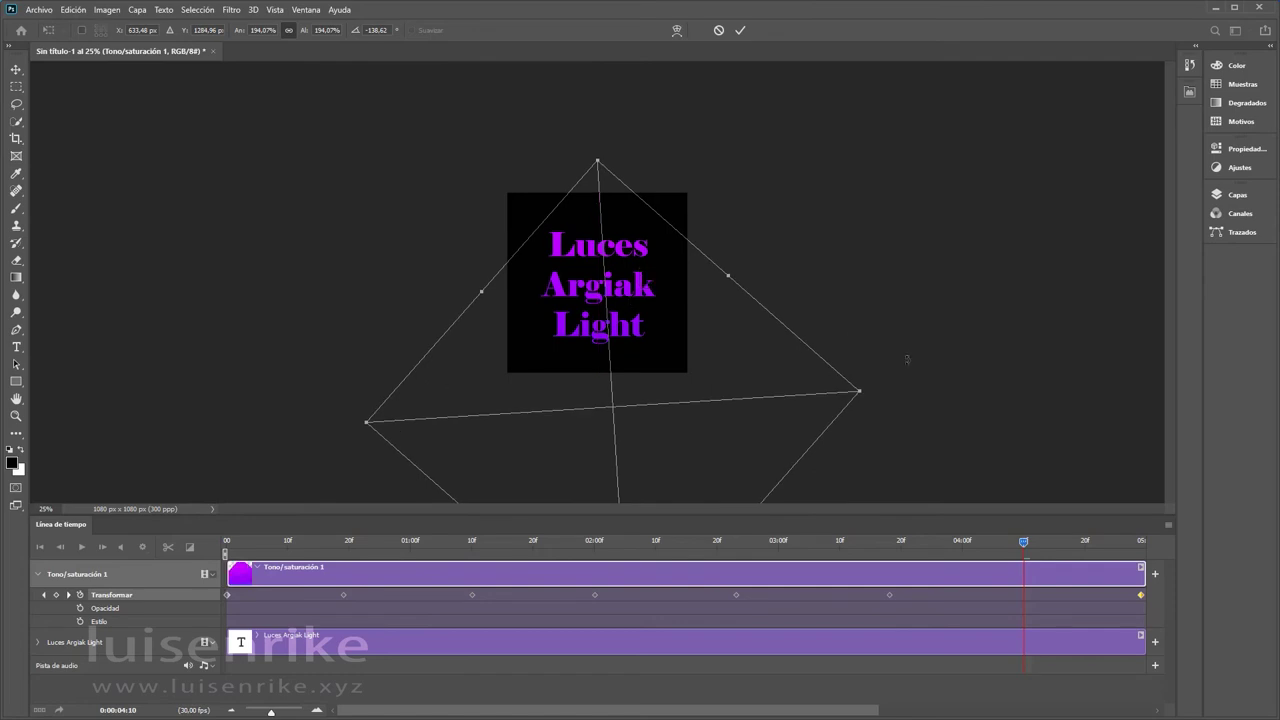
key("Return")
key("g")
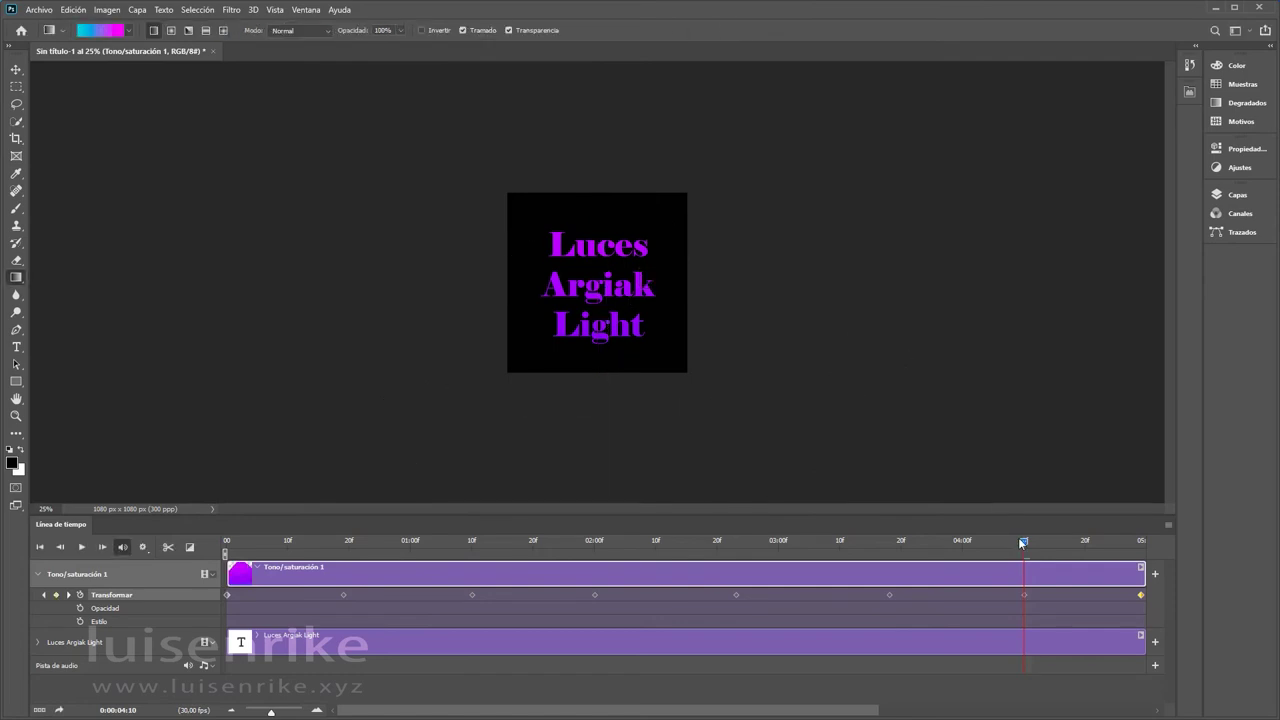
Fit the canvas in the window and play the animation to preview the gradient moving inside the lettering.
key("ctrl+0")
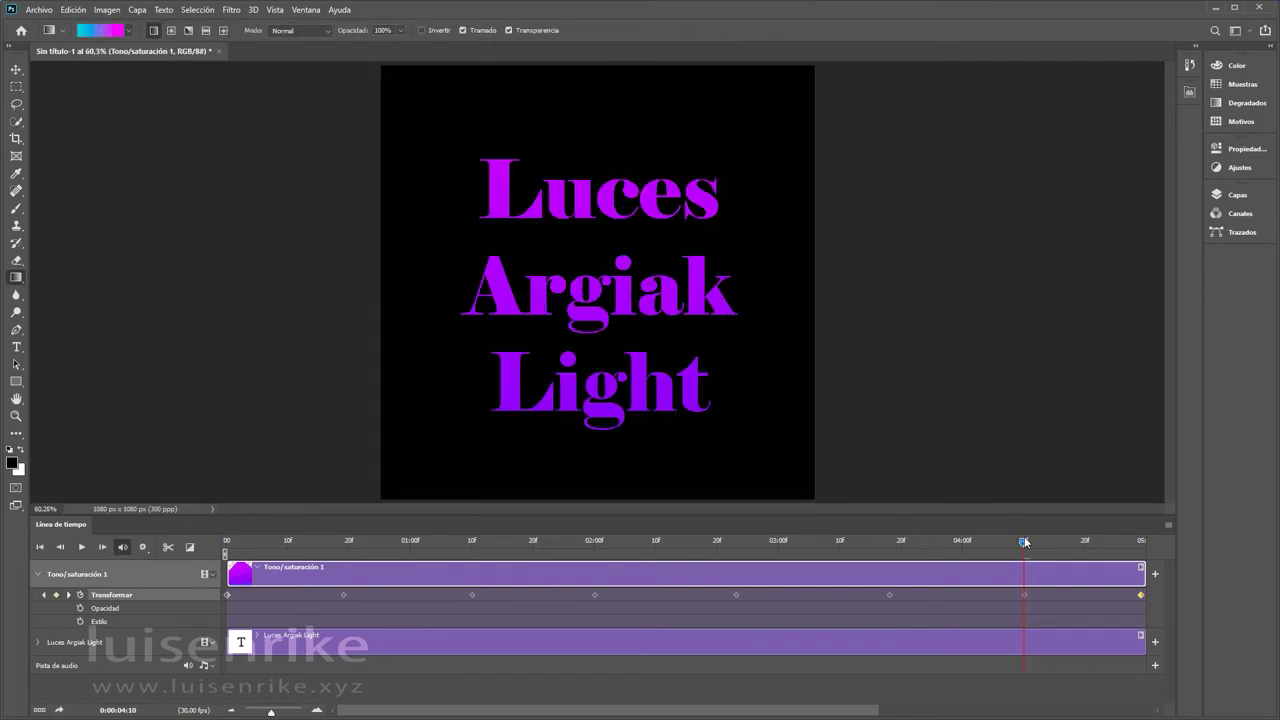
left_click(86, 548)
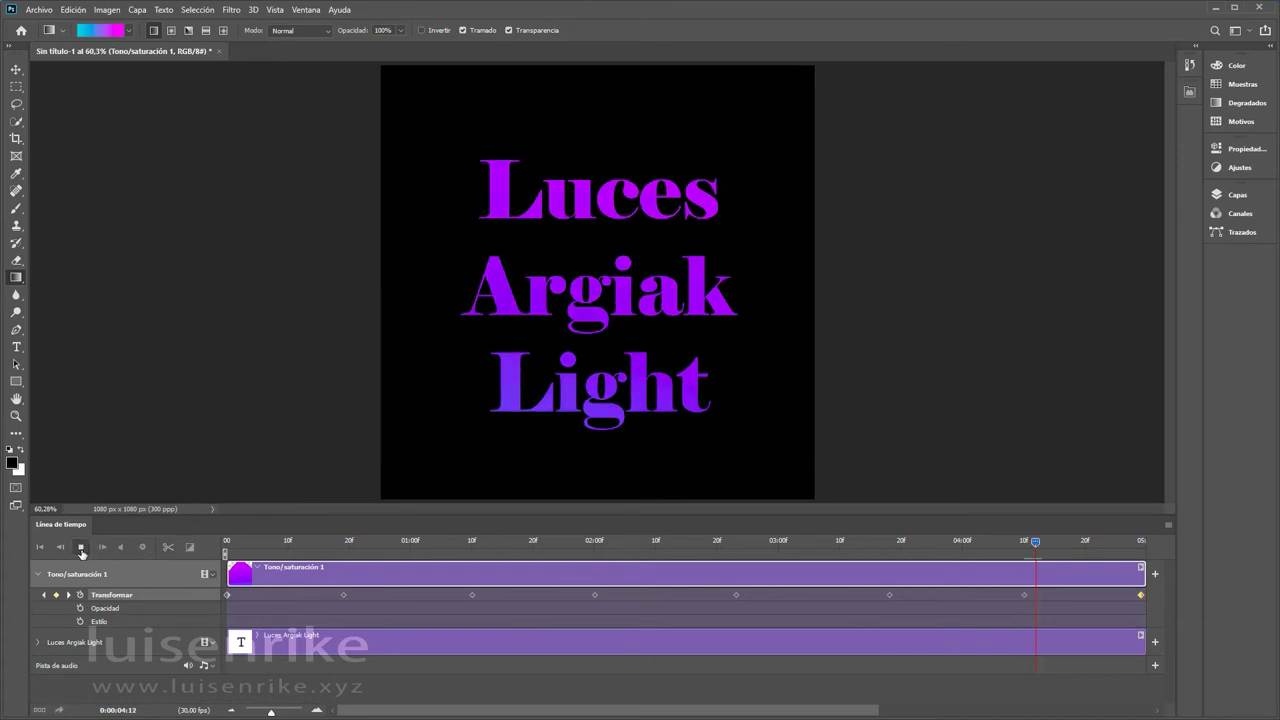
left_click(82, 548)
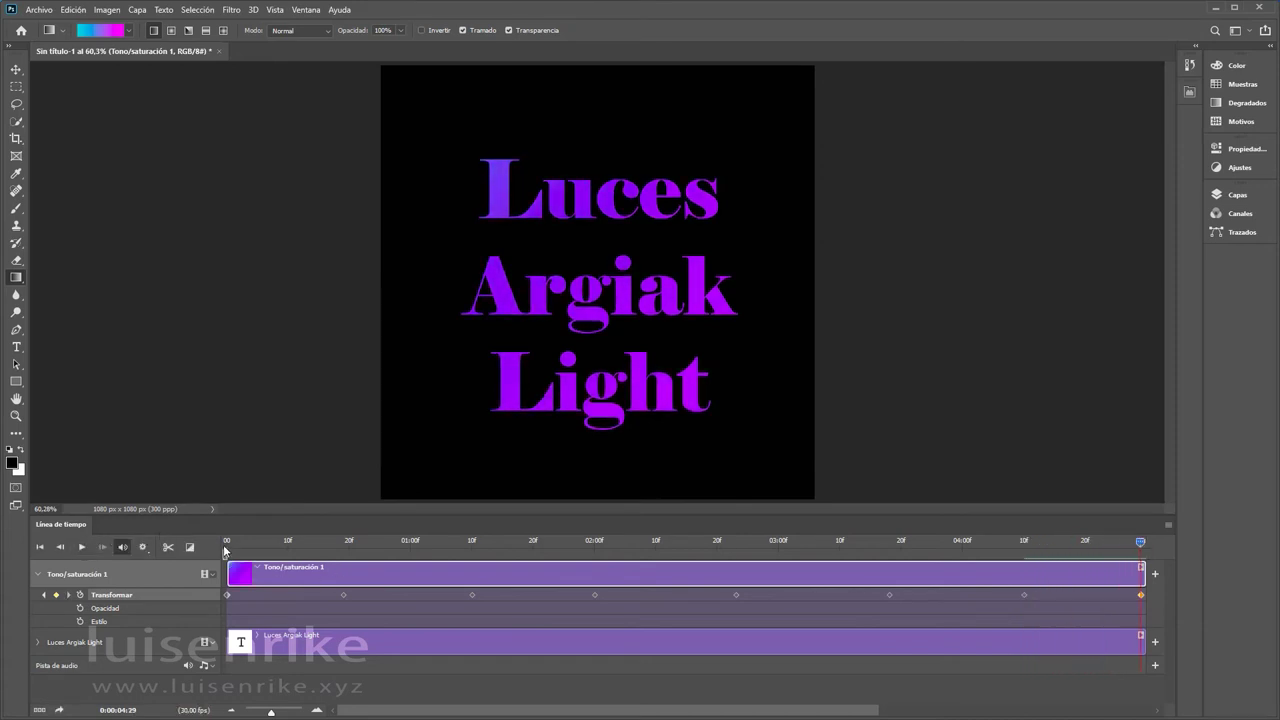
left_click(82, 548)
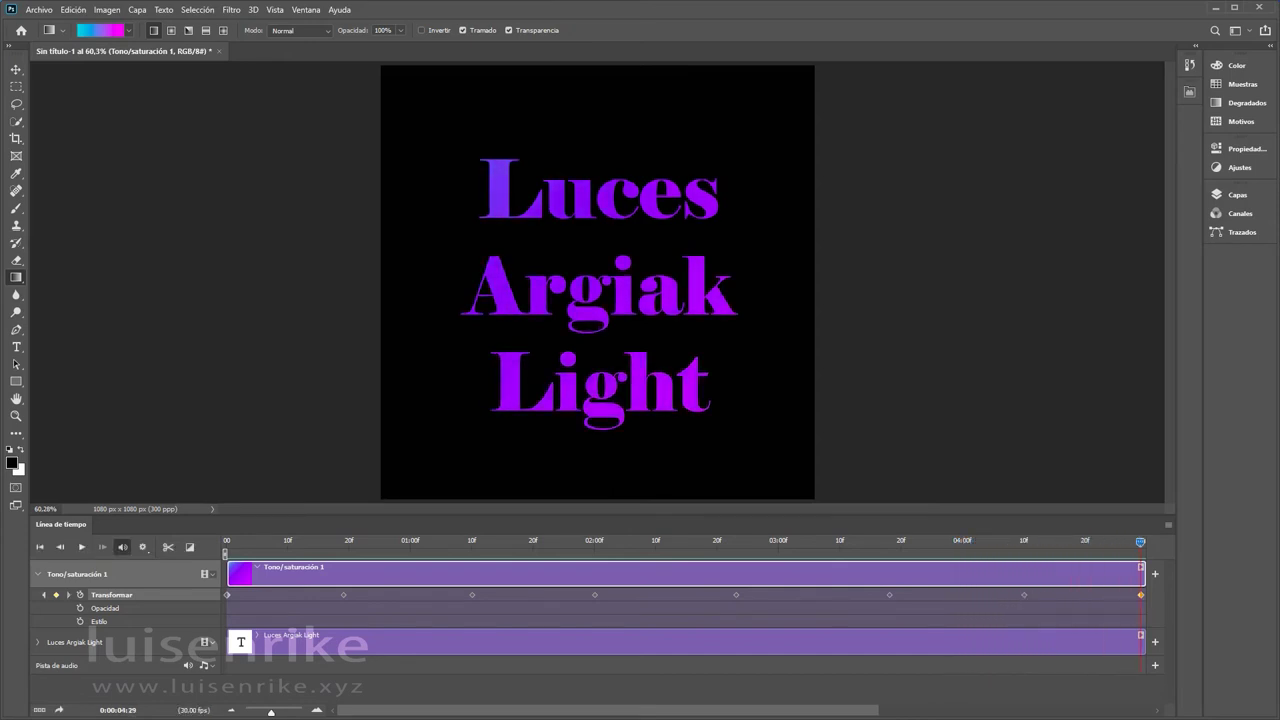
Open the contents of the Tono/saturación 1 smart object for editing.
left_click(1232, 194)
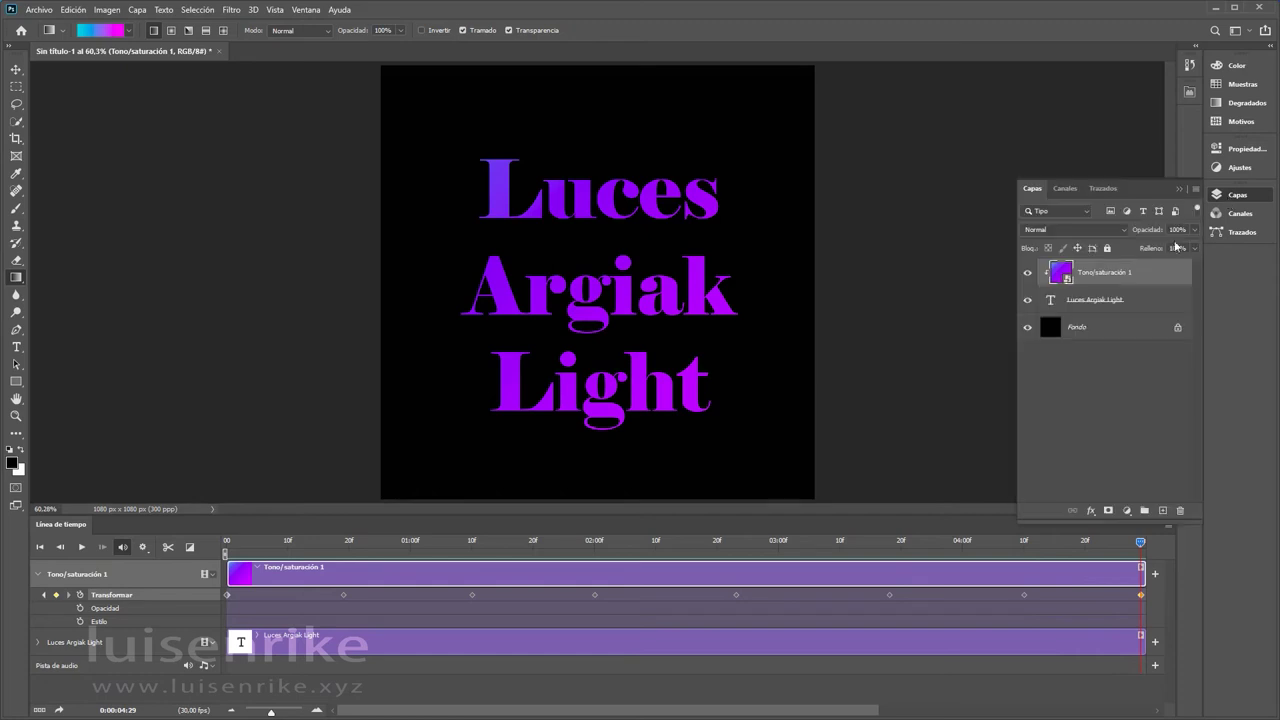
double_click(1066, 278)
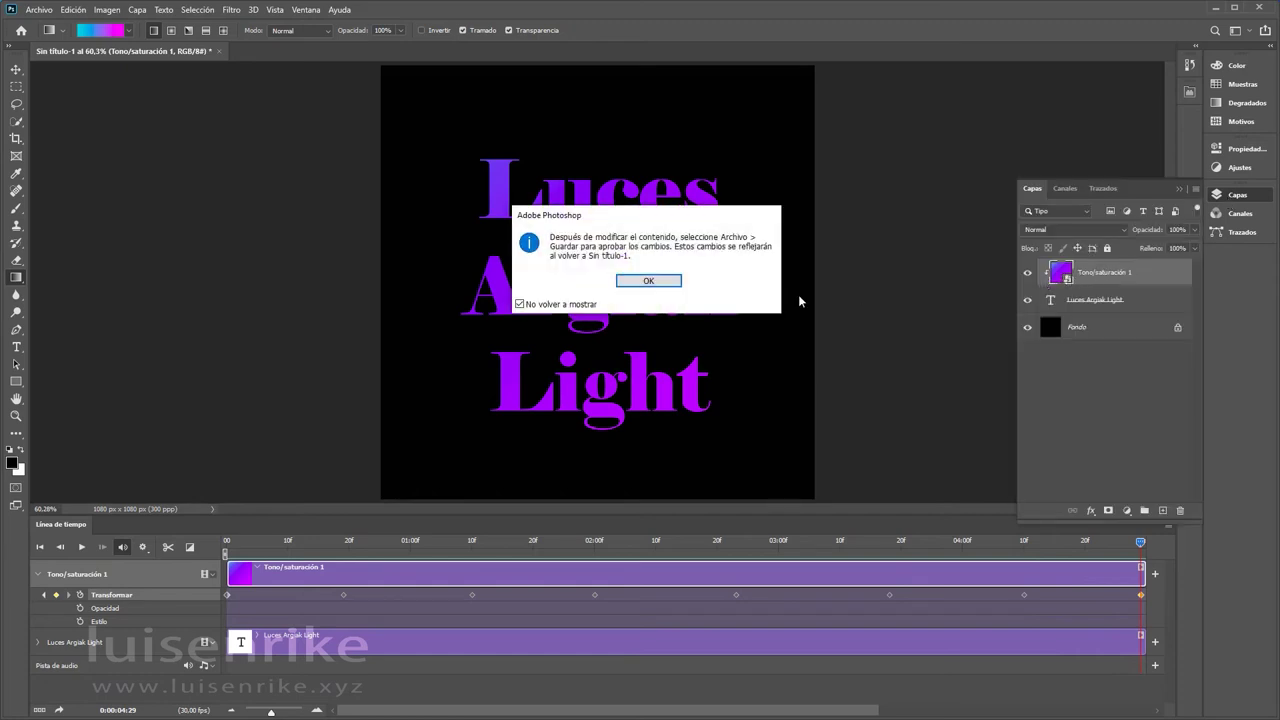
left_click(650, 282)
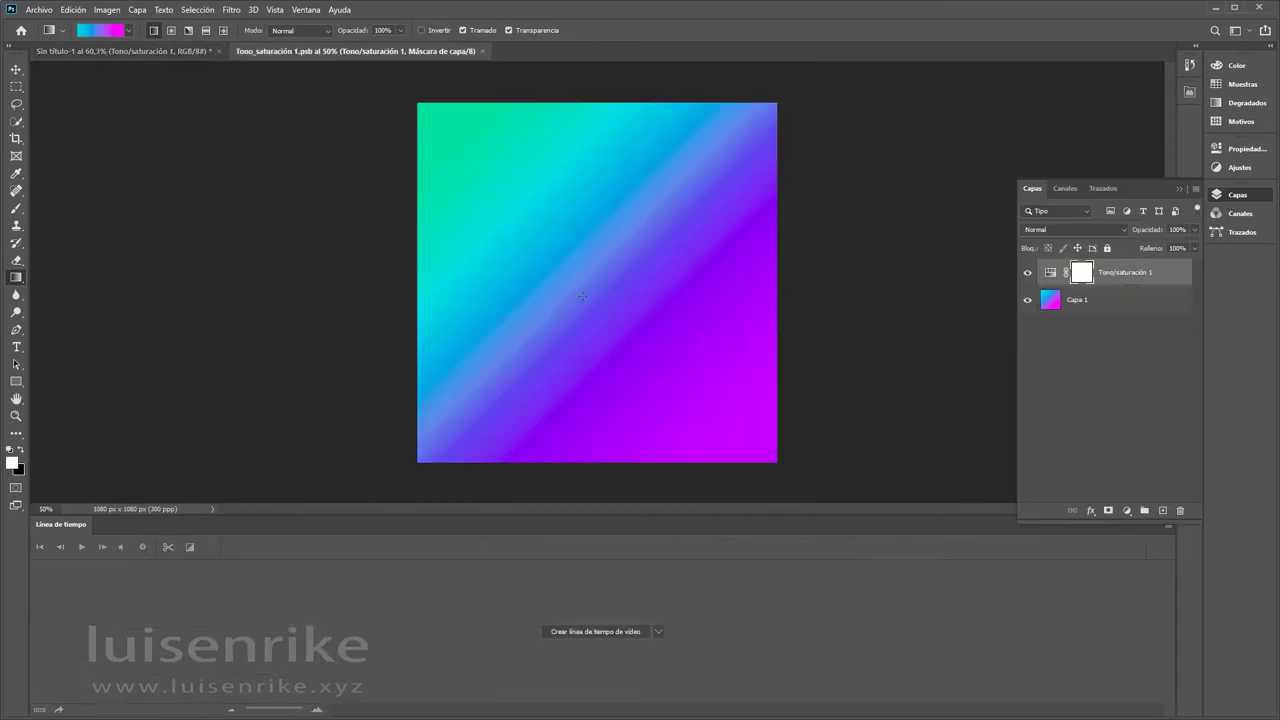
Set the Gradient tool to the angle type and choose the orange-pink-violet preset from the Púrpuras group.
left_click(188, 30)
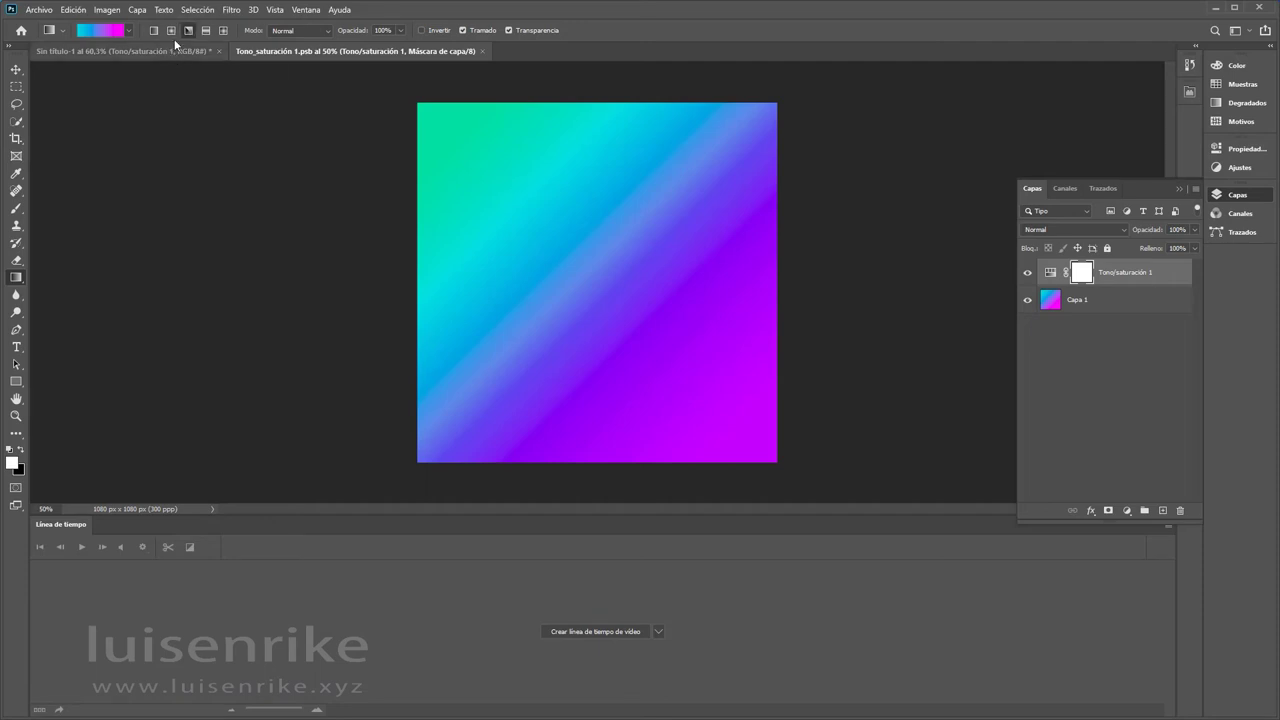
left_click_drag(497, 156, 704, 390)
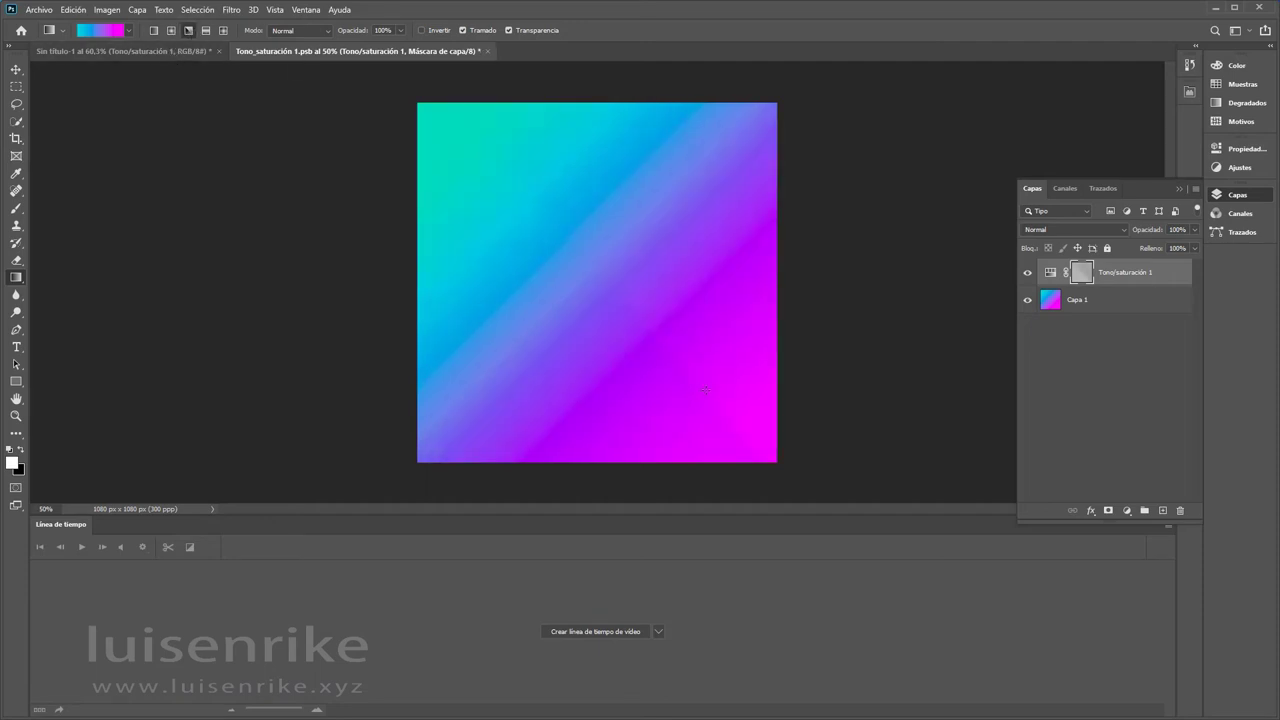
left_click(128, 31)
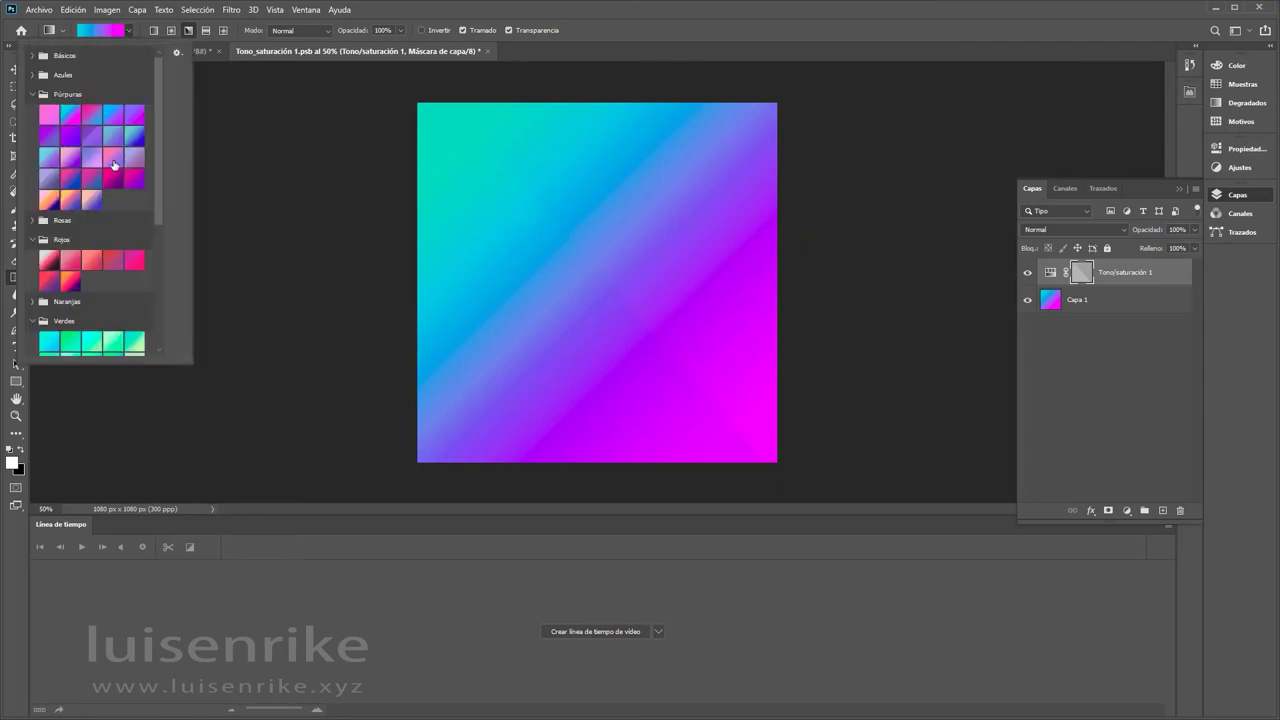
left_click(74, 200)
left_click(489, 180)
left_click_drag(489, 180, 726, 291)
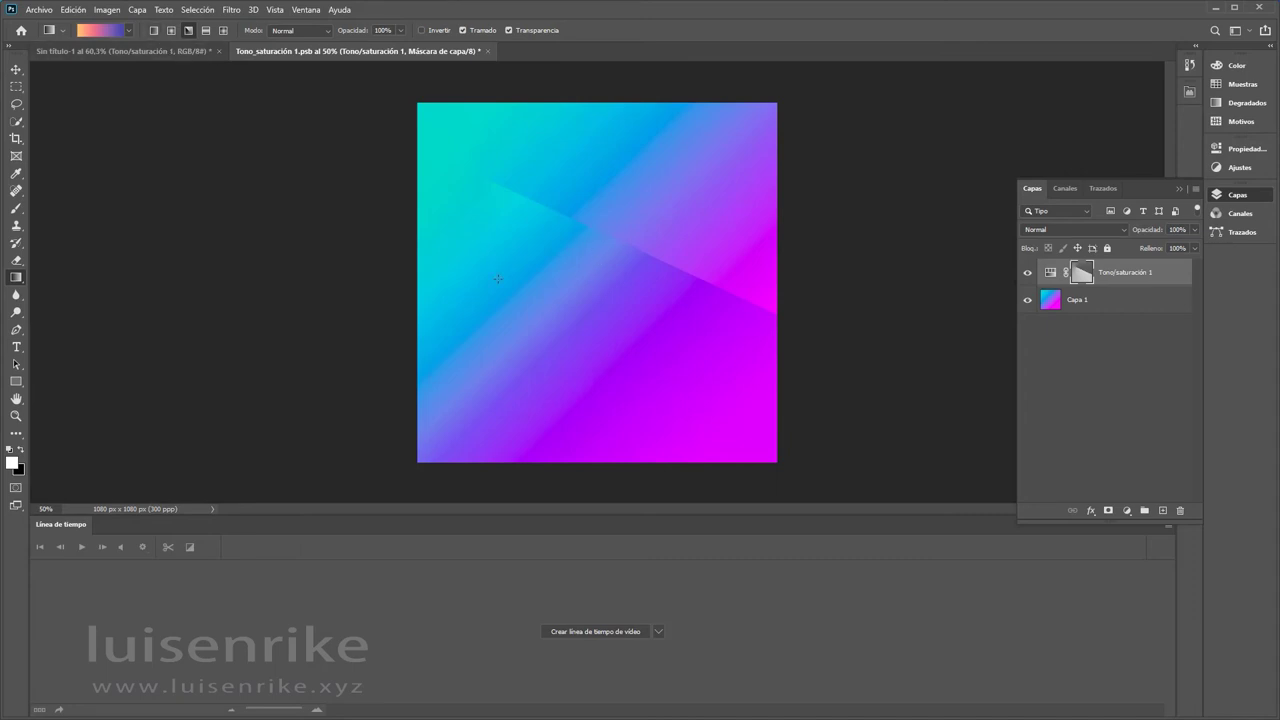
left_click_drag(514, 306, 750, 205)
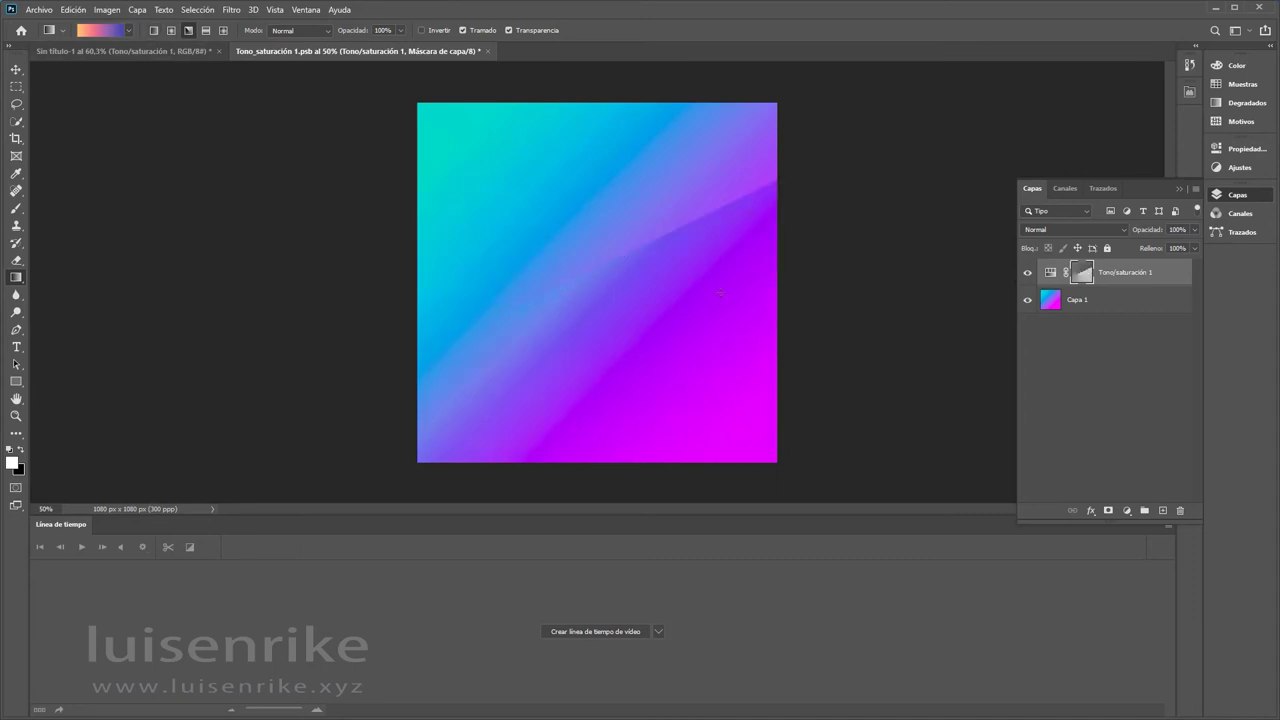
left_click_drag(607, 178, 608, 337)
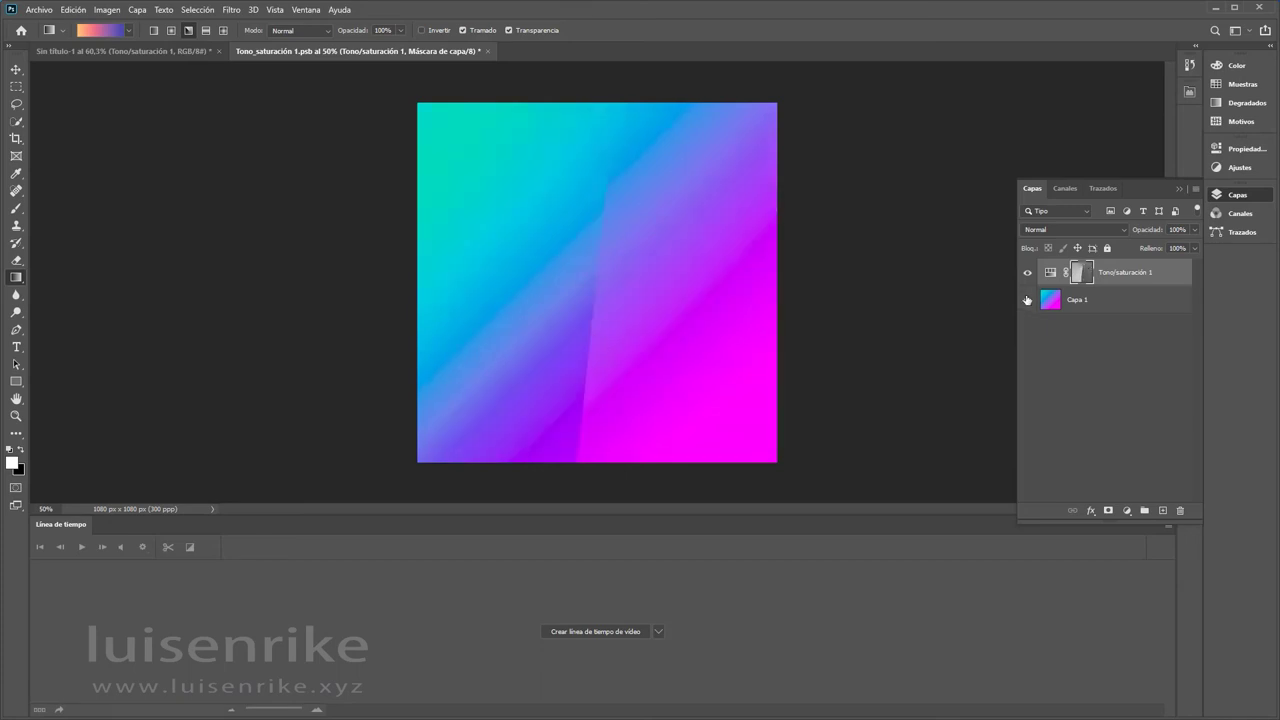
key("ctrl+z")
key("ctrl+z")
key("ctrl+z")
key("ctrl+z")
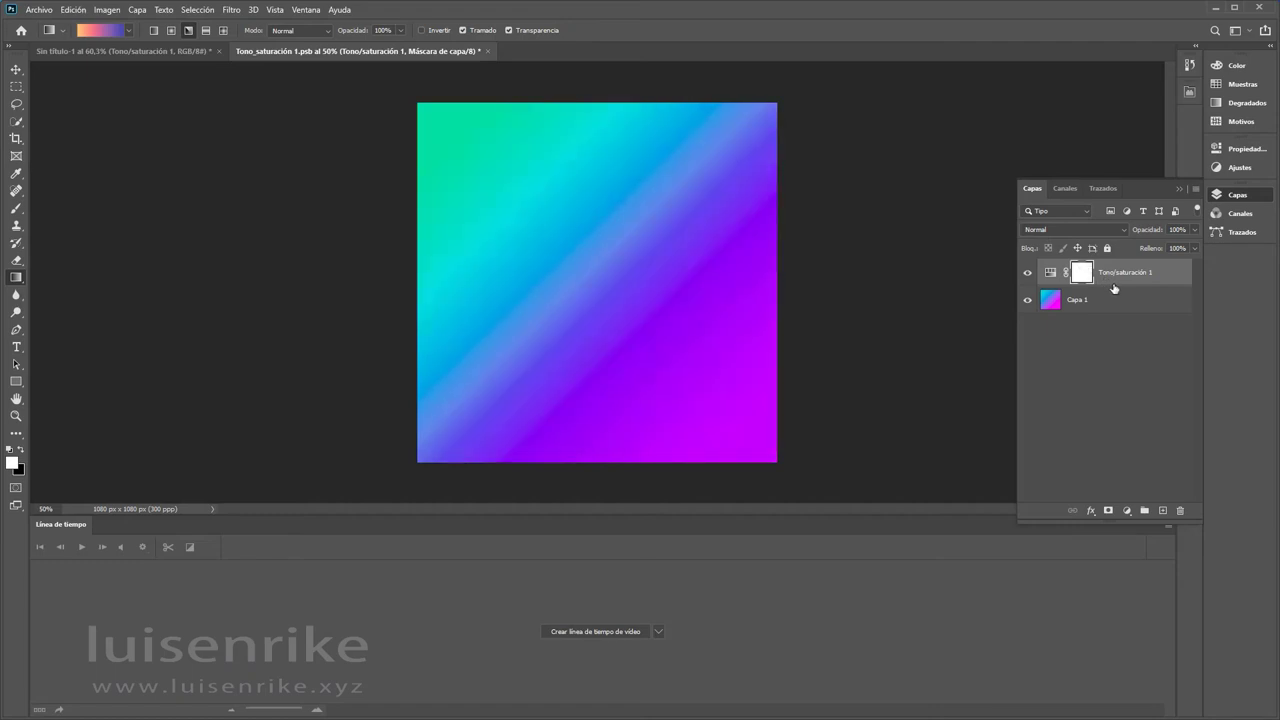
Fill the Capa 1 layer with the angle gradient, running from the upper right toward the lower left of the canvas.
left_click(1057, 308)
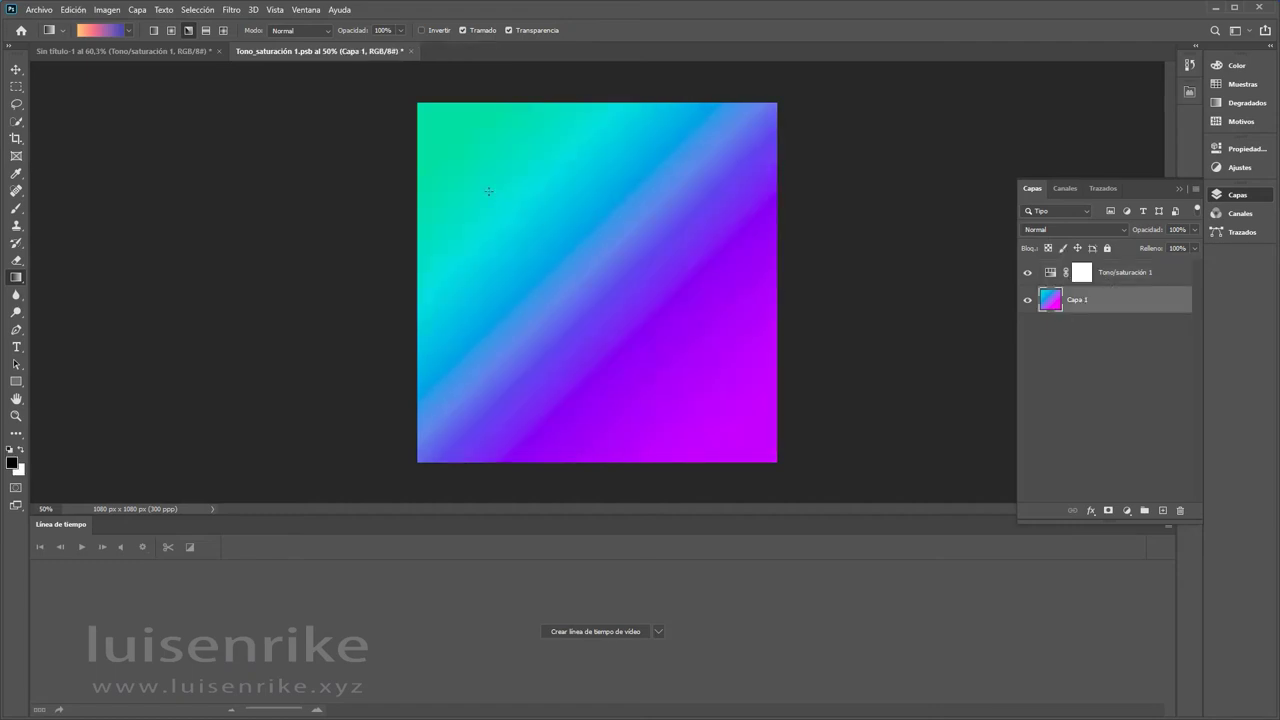
left_click_drag(488, 190, 729, 414)
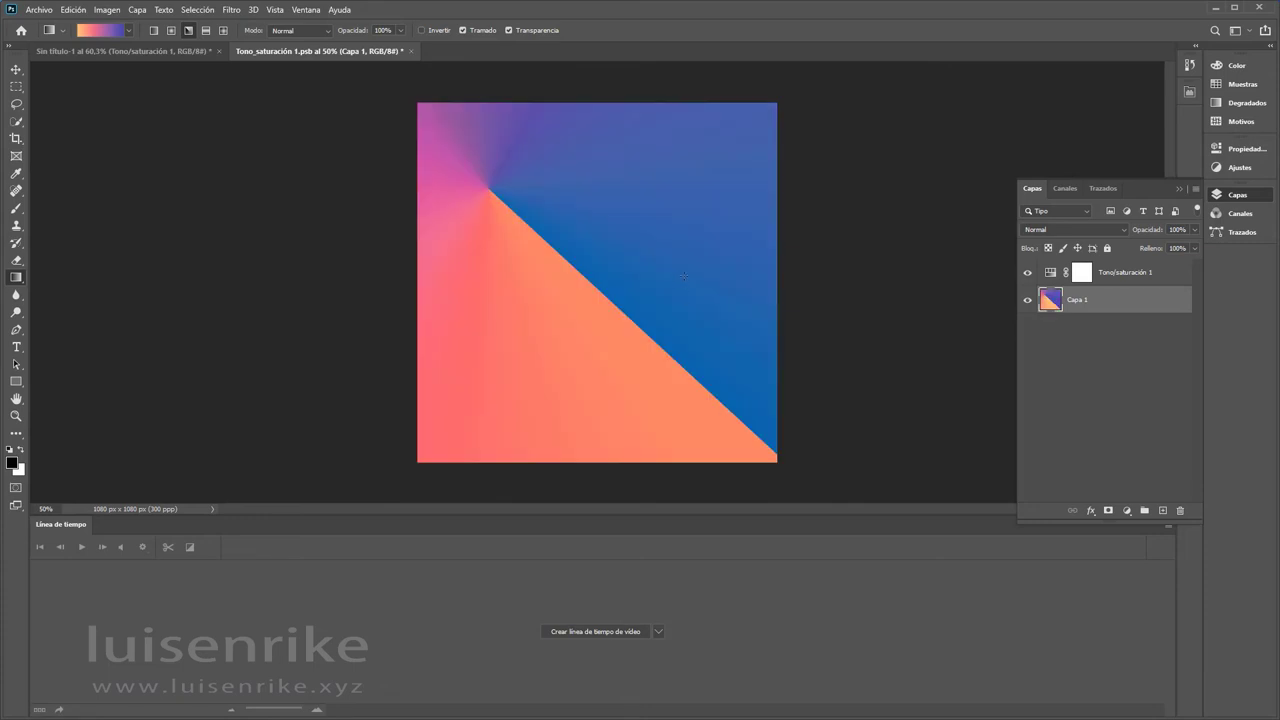
left_click_drag(695, 229, 506, 380)
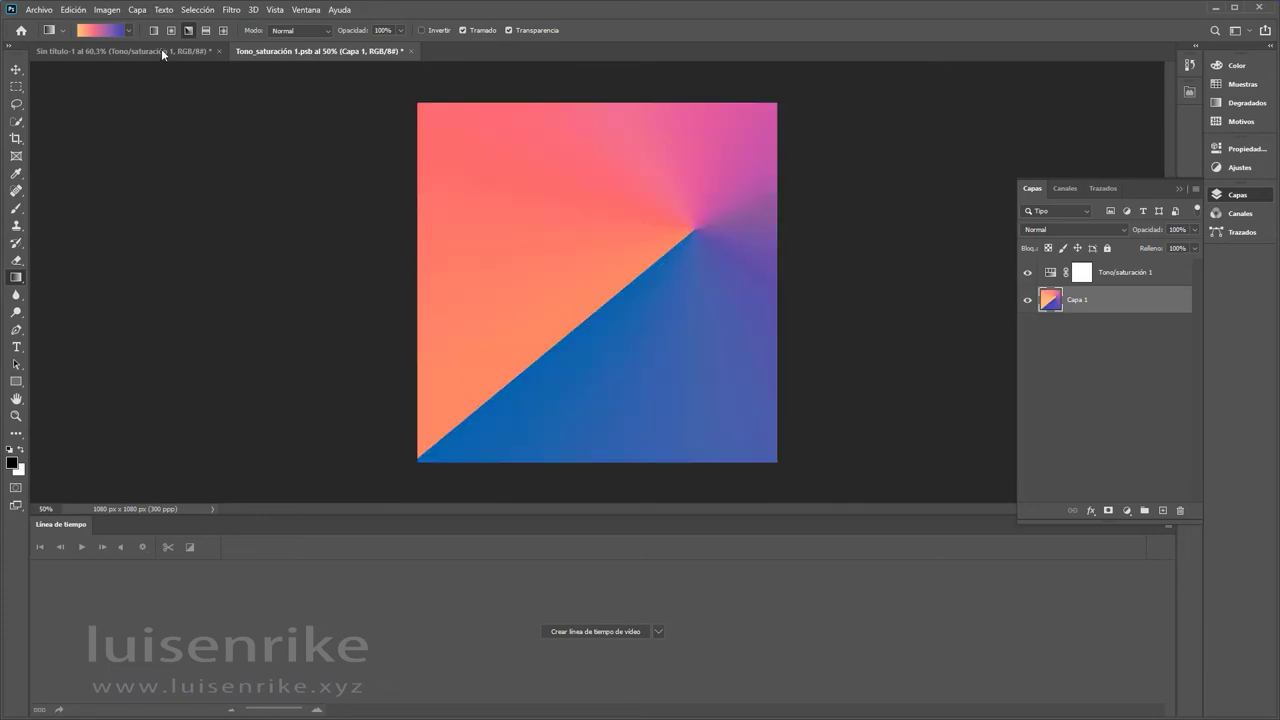
Save and close the smart object with the angle gradient, and play the text animation to preview it.
left_click(412, 51)
left_click(585, 271)
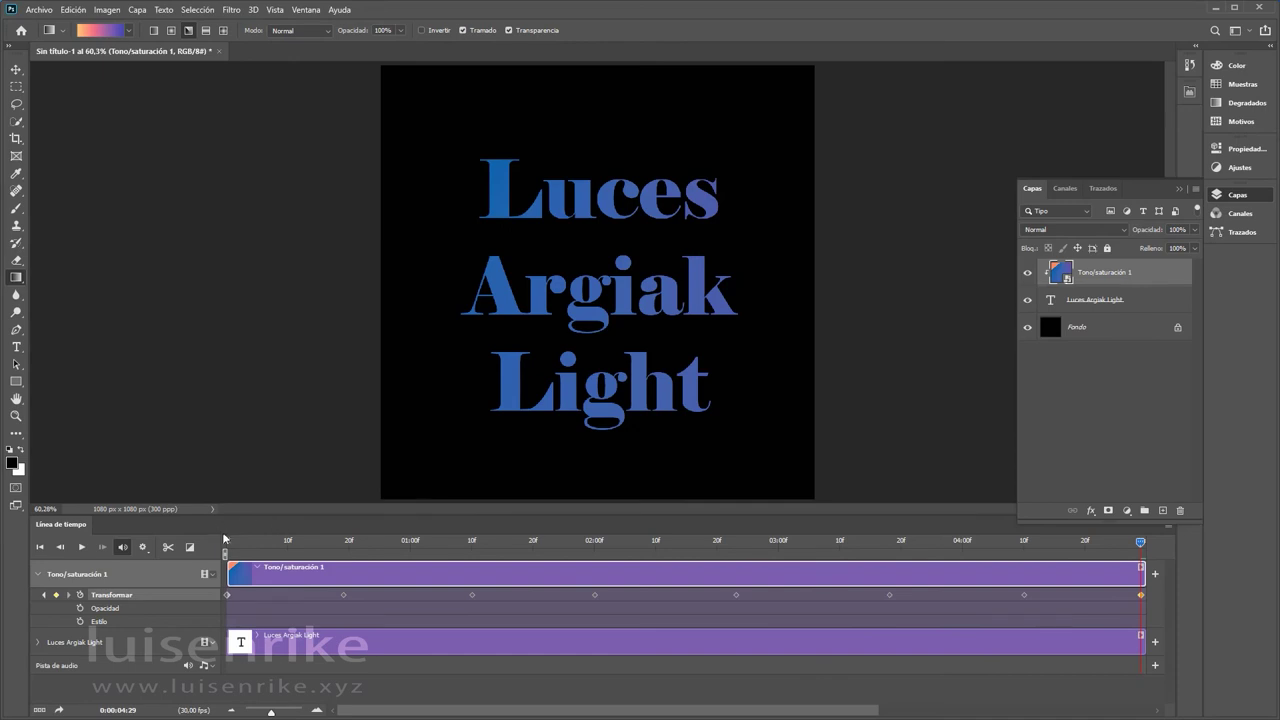
left_click(82, 548)
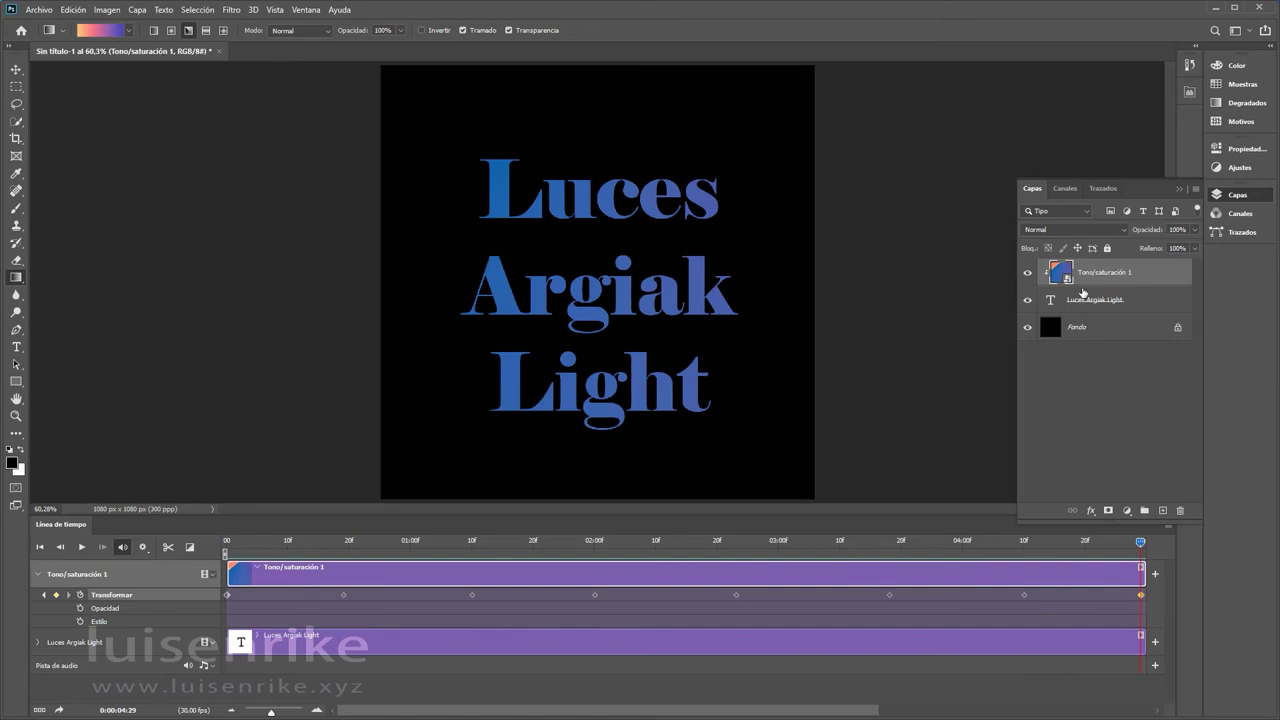
Reopen the Tono/saturación 1 smart object and fill Capa 1 with a radial gradient centred slightly left of the middle.
double_click(1068, 275)
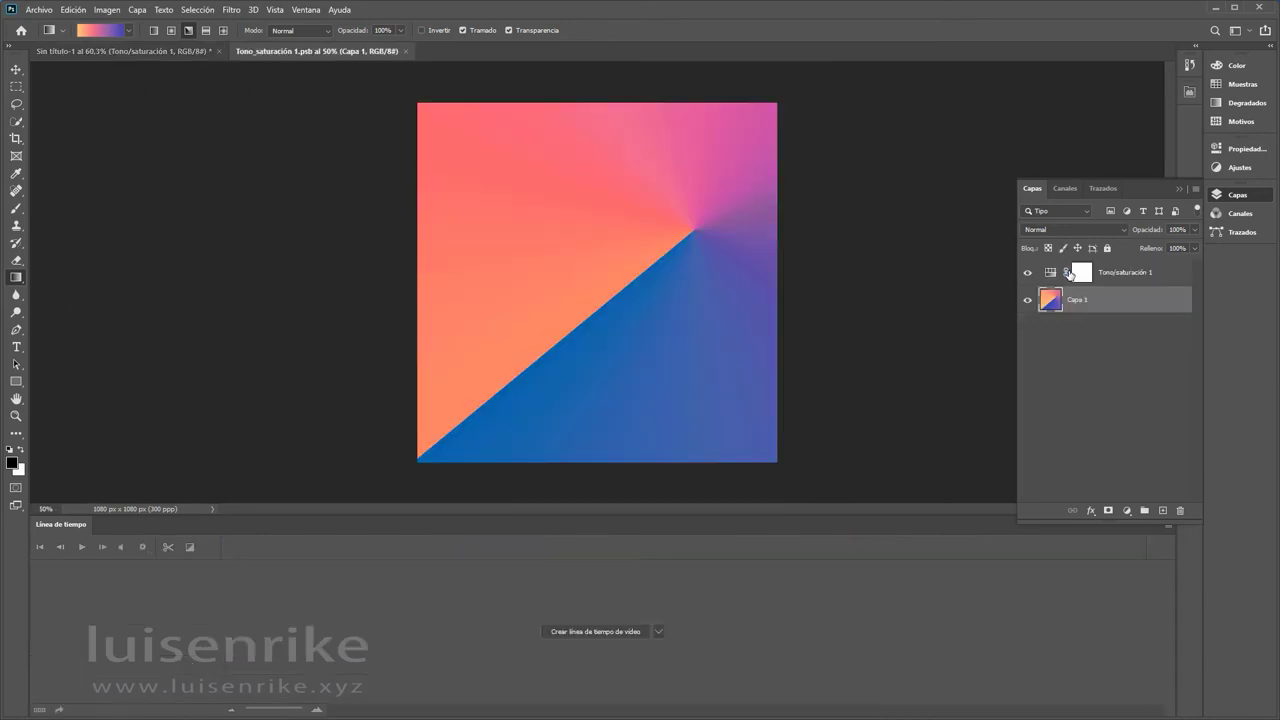
left_click(171, 33)
left_click_drag(550, 263, 804, 145)
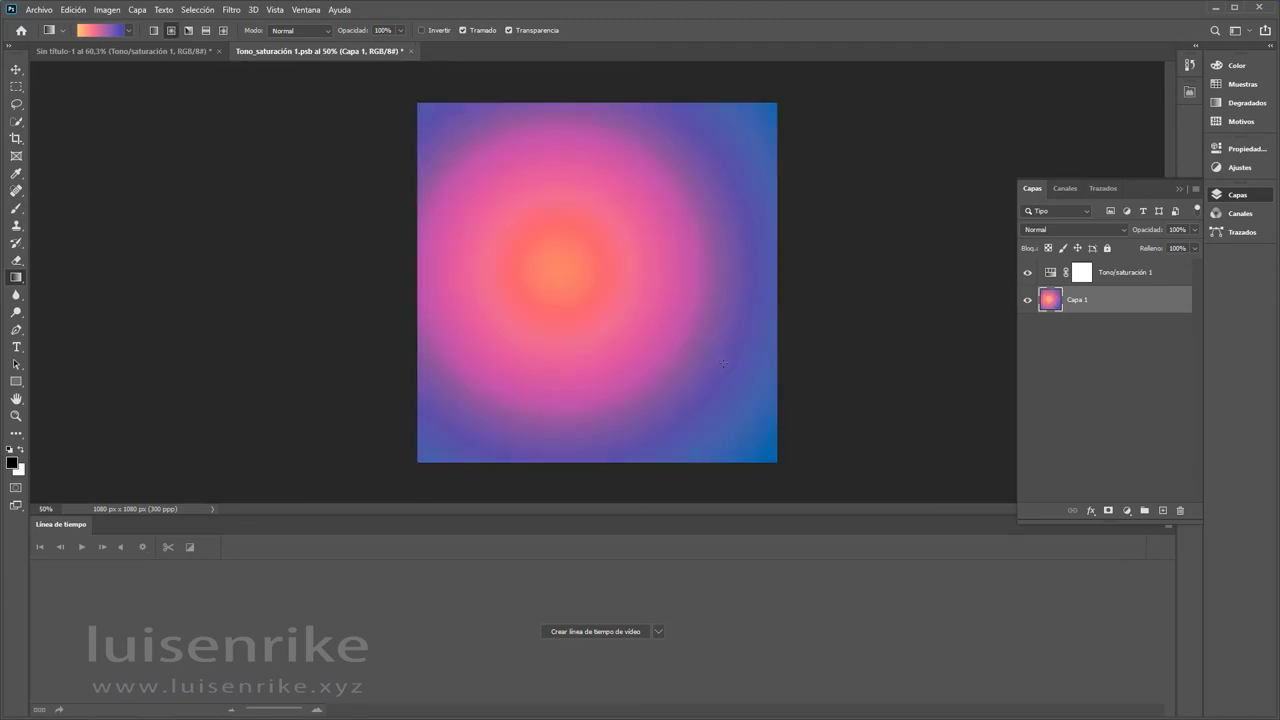
Save and close the smart object with the radial gradient, and preview the animated lettering.
left_click(411, 51)
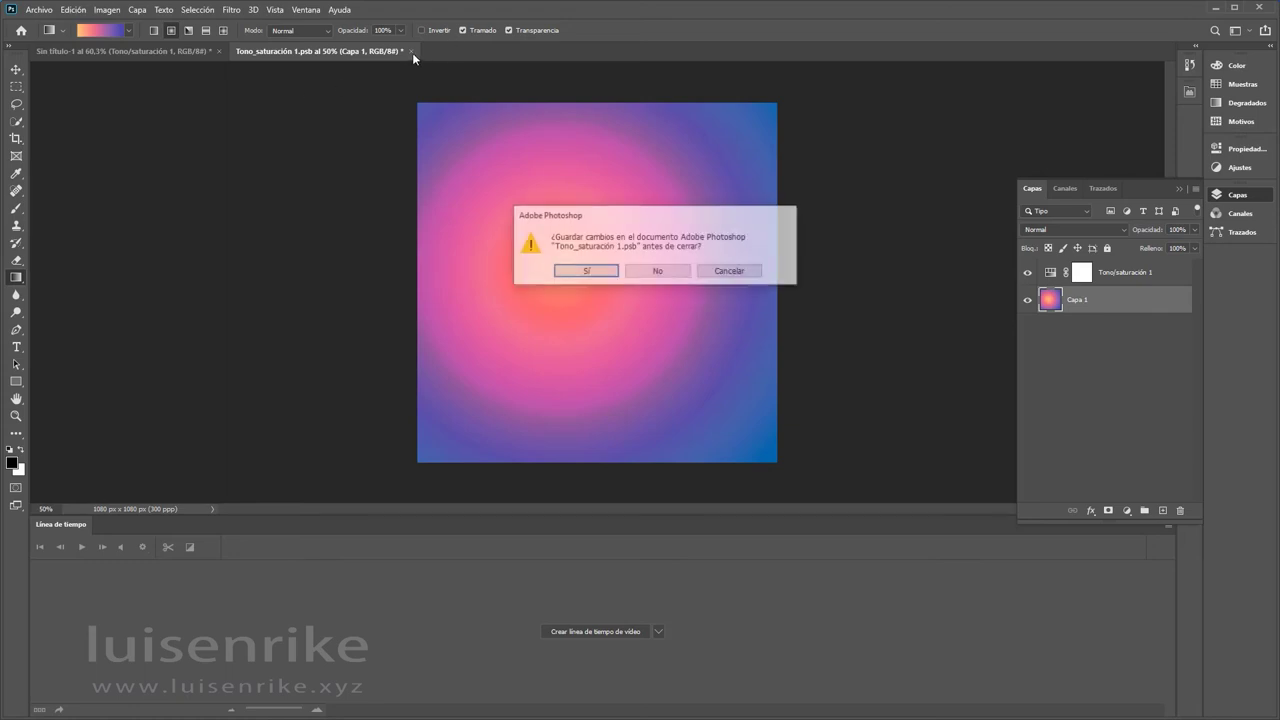
left_click(582, 274)
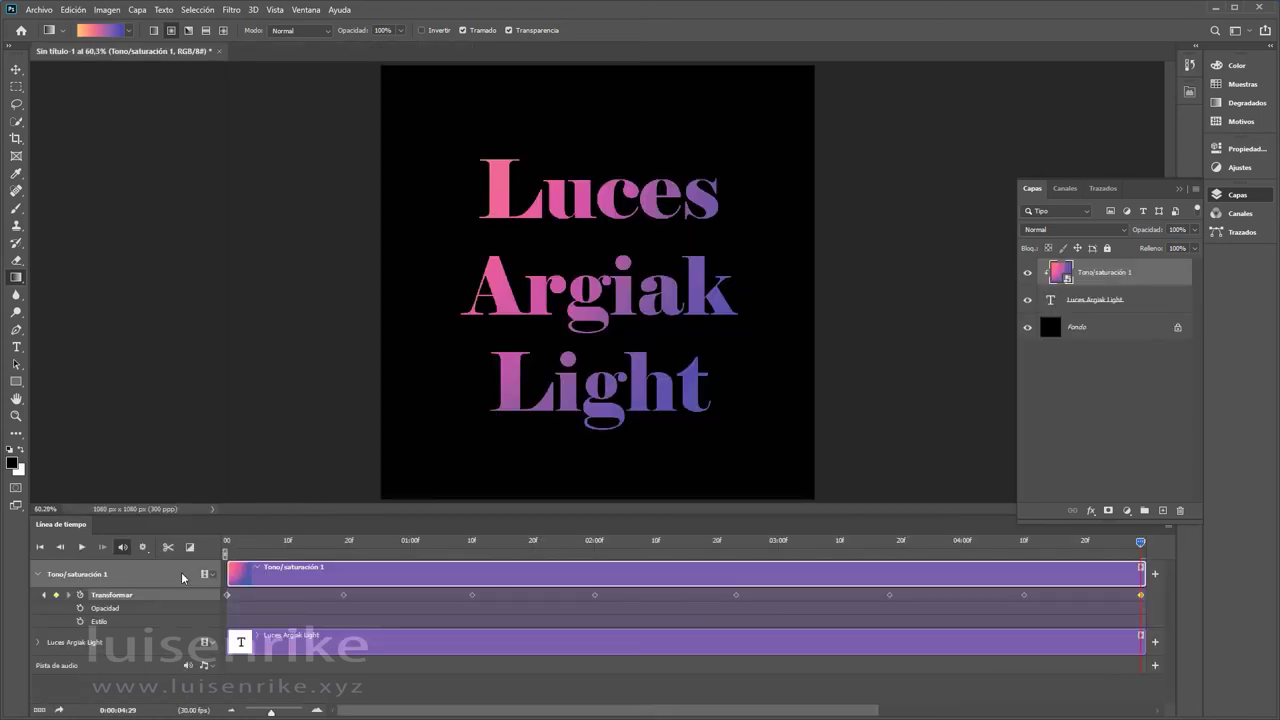
left_click(81, 547)
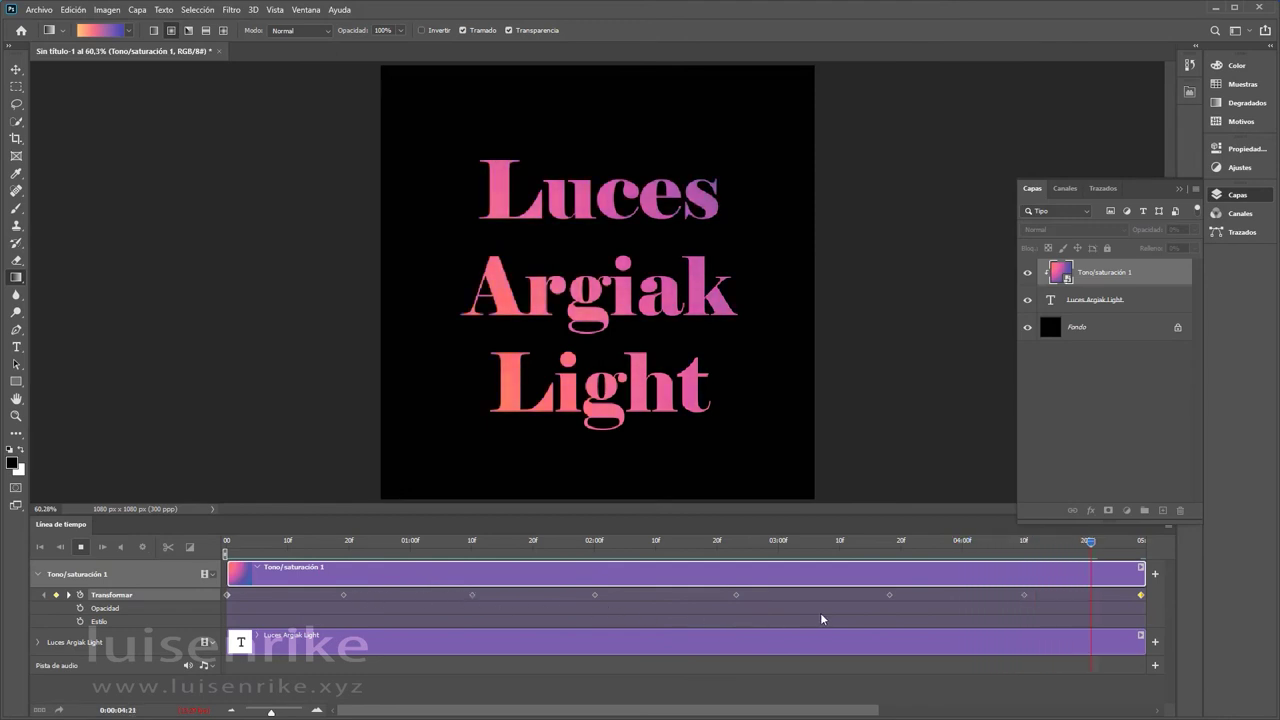
Refill Capa 1 inside the Tono/saturación 1 smart object with a linear gradient from upper left to lower right, and save and close it.
double_click(1058, 272)
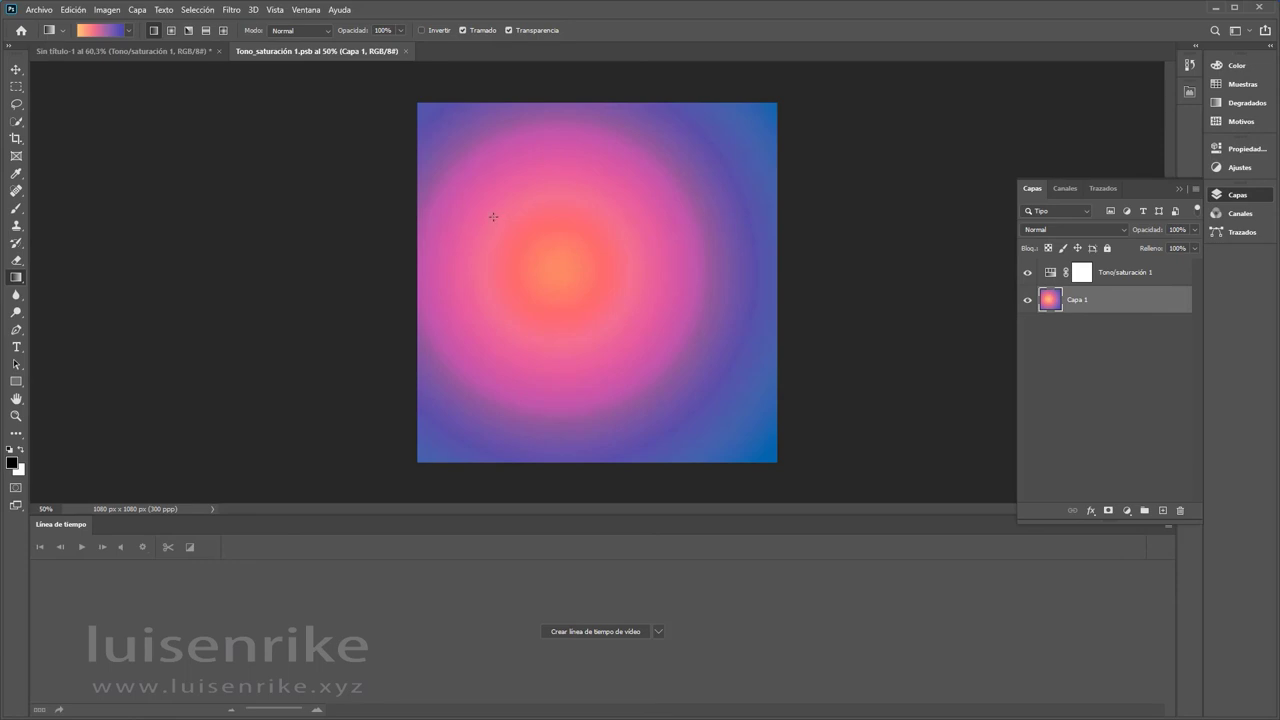
left_click_drag(493, 216, 748, 411)
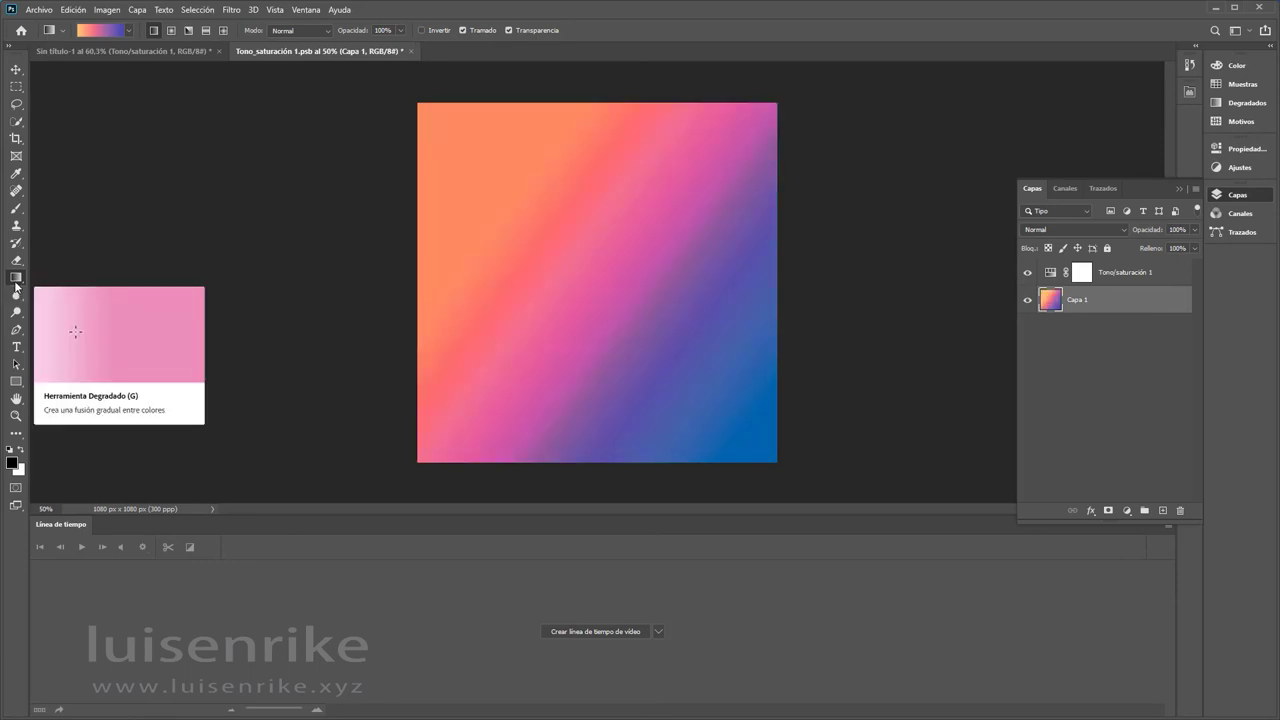
left_click(411, 52)
left_click(584, 270)
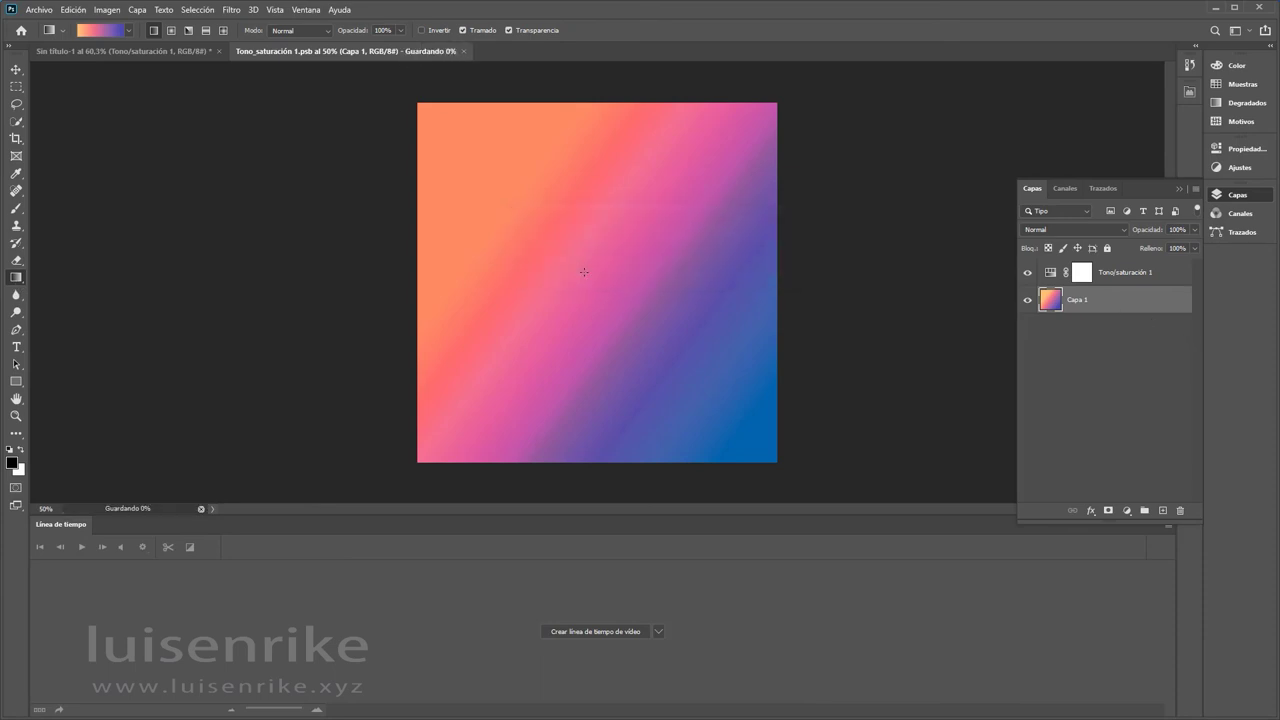
Play the animation from the start of the timeline to preview the linear gradient in the lettering.
left_click(226, 543)
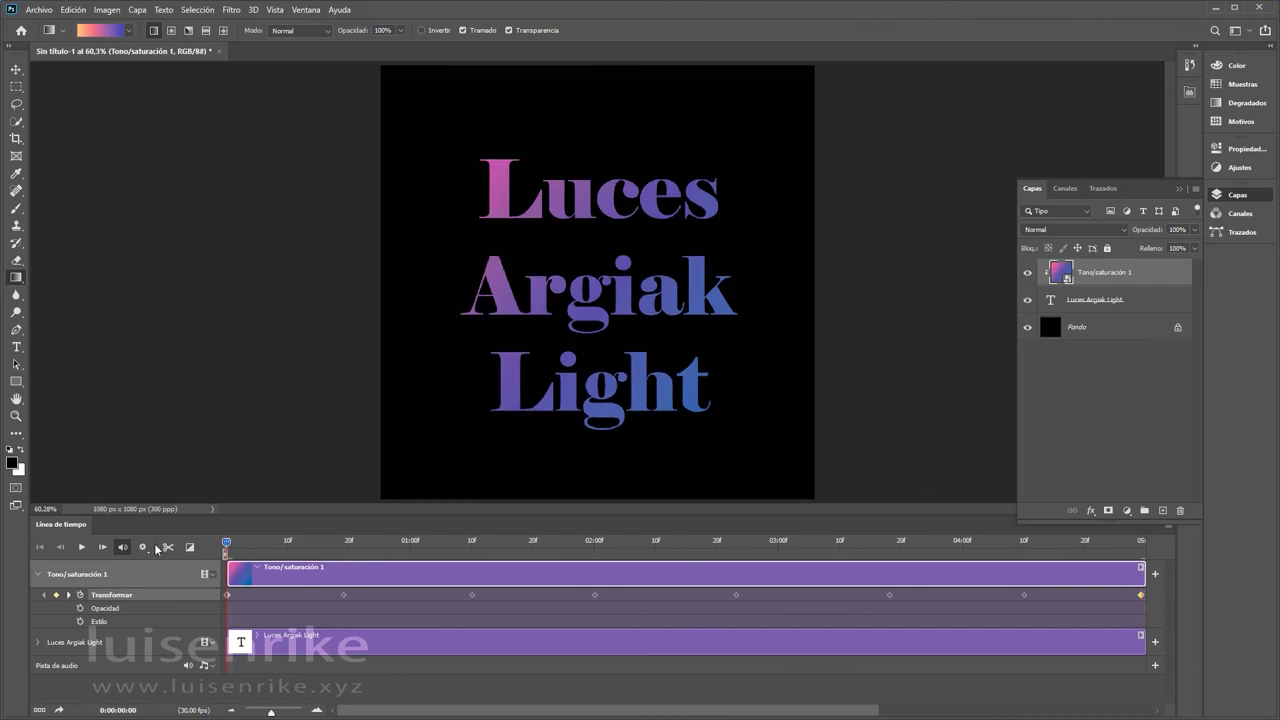
left_click(81, 547)
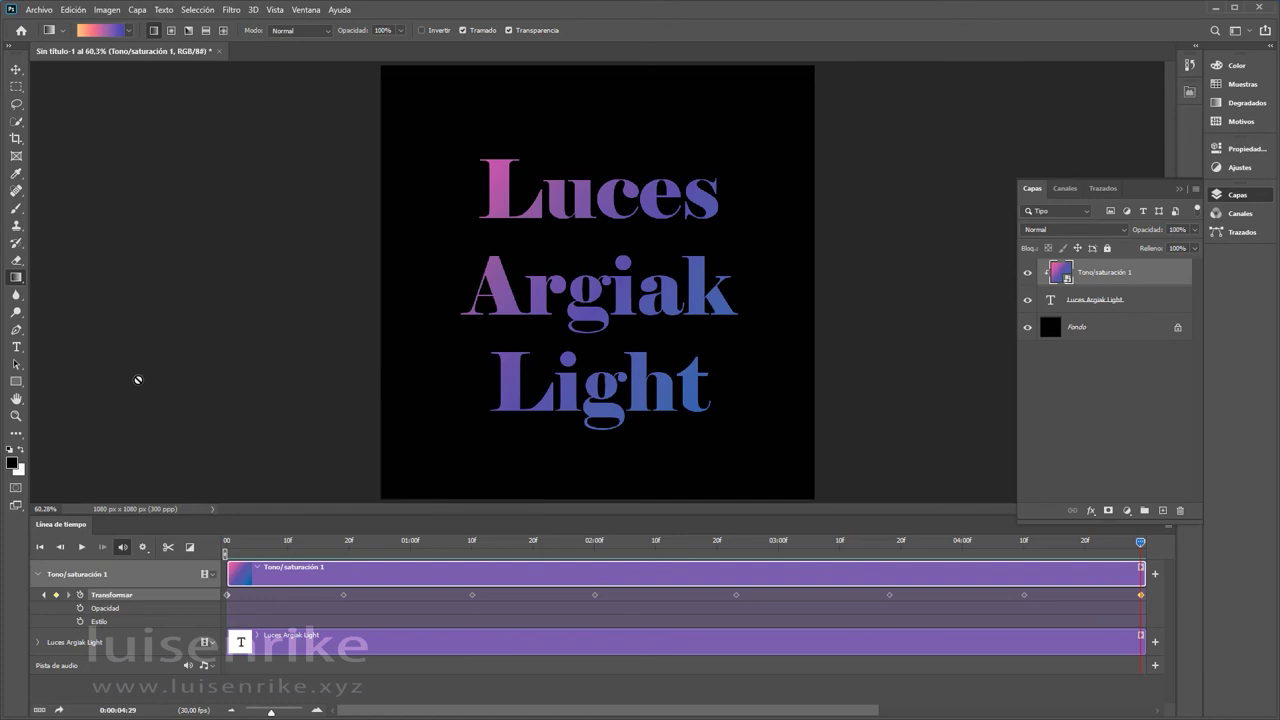
left_click(300, 596)
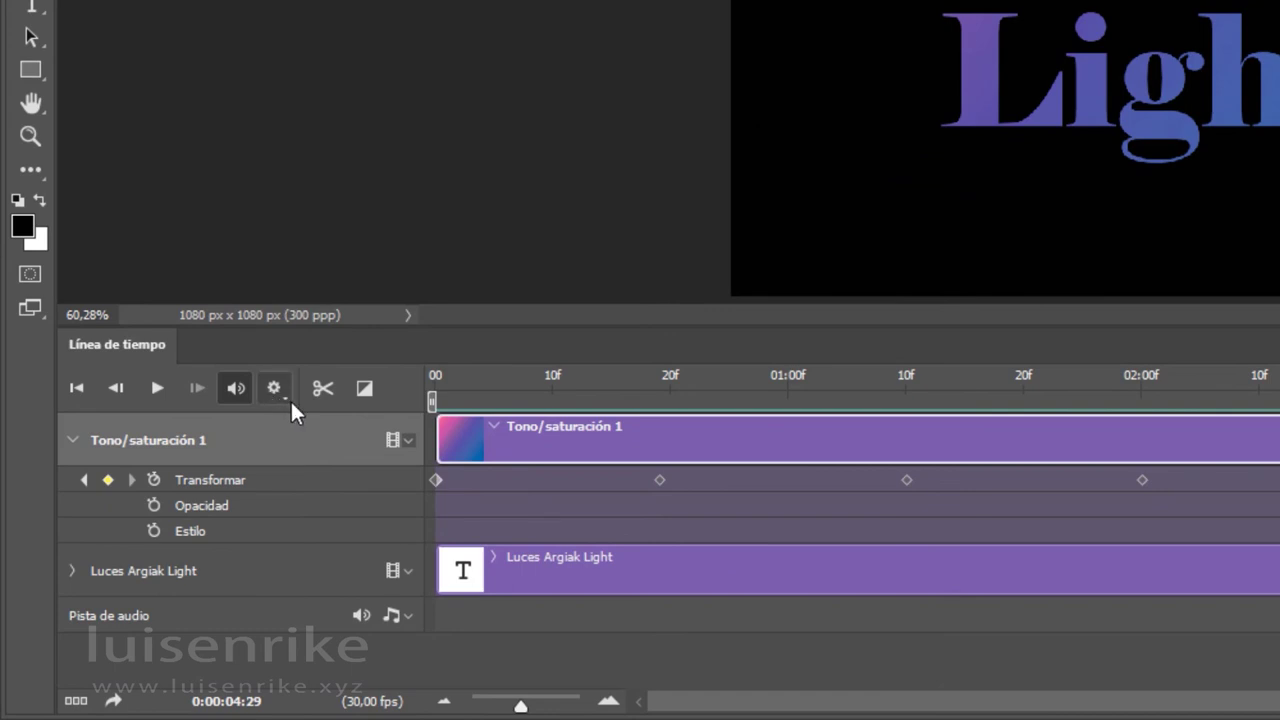
Turn on endless looping (Reproducir indefinidamente) for the timeline playback and play the animation.
left_click(285, 399)
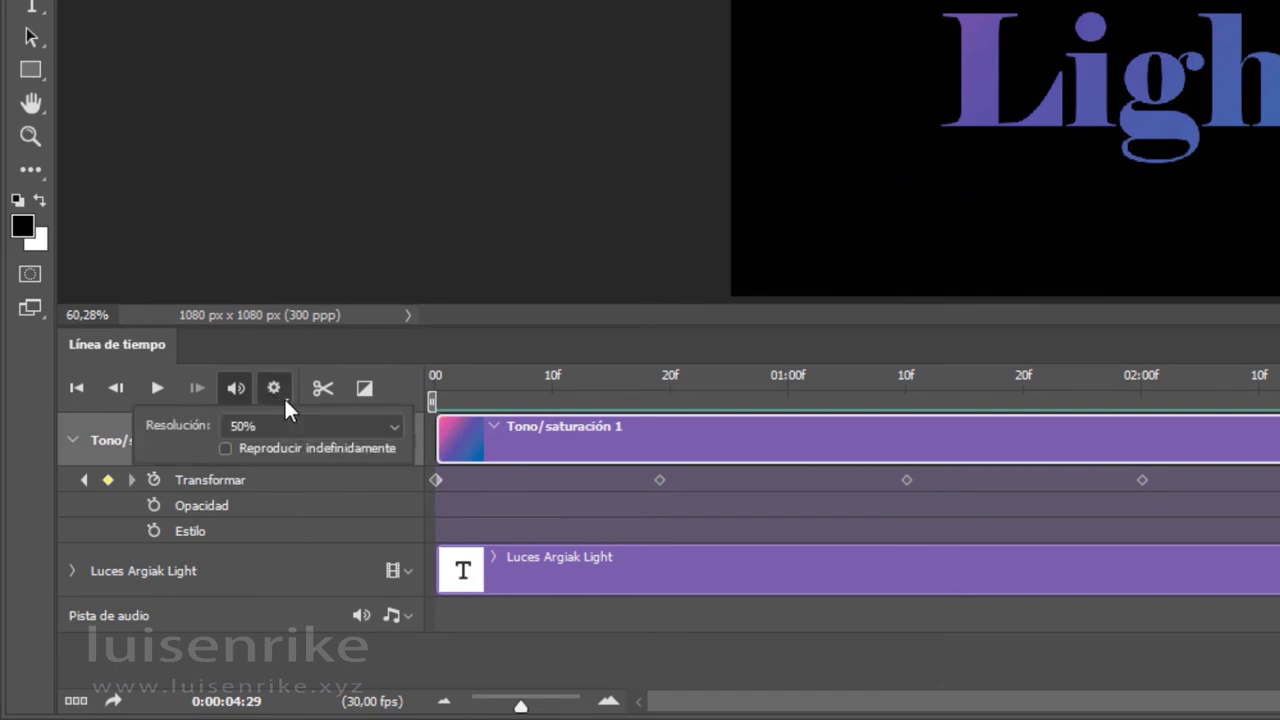
left_click(366, 448)
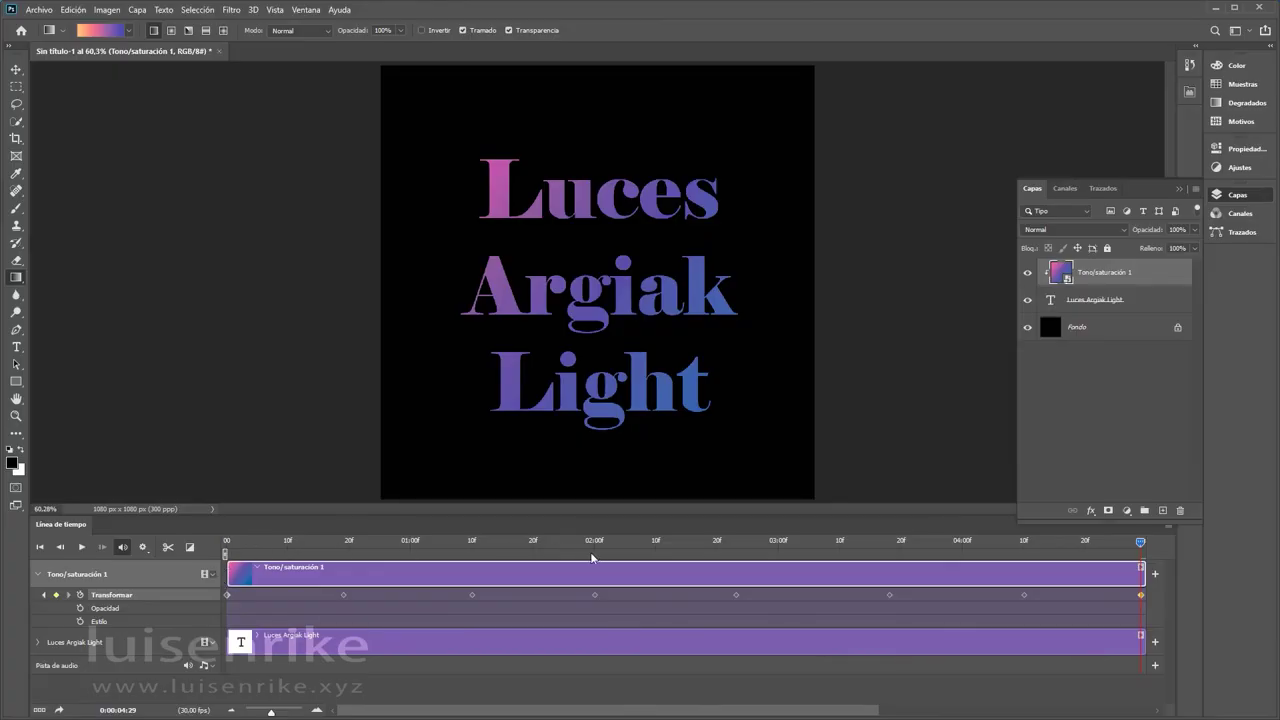
left_click(82, 548)
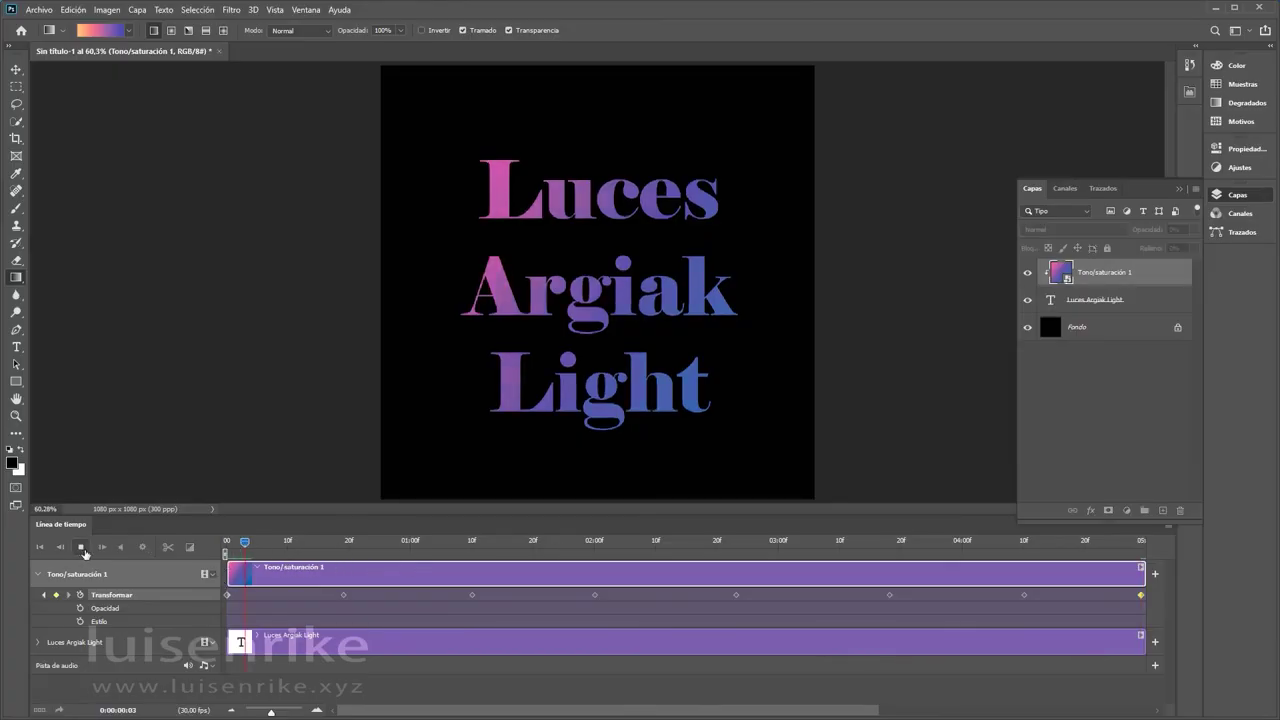
Move the playhead to the fifth Transformar keyframe, between 02:20f and 03:00f, and set the end of the work area there.
left_click(300, 548)
left_click(630, 548)
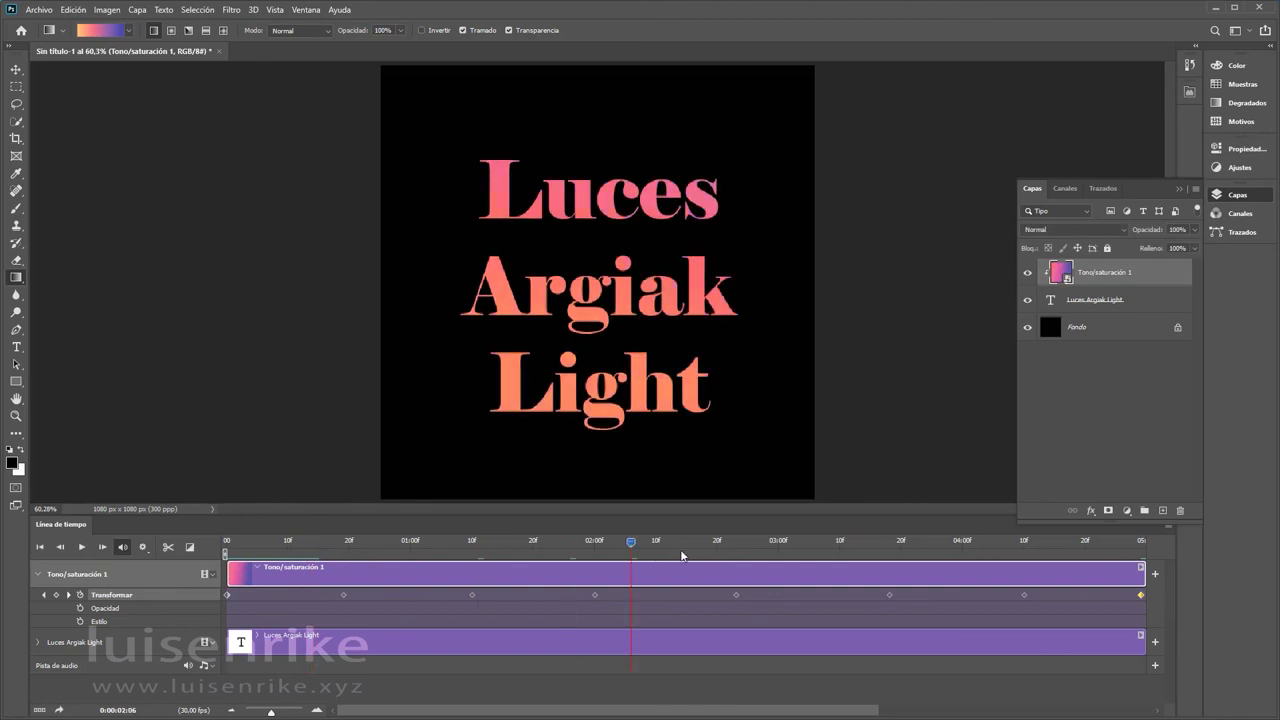
left_click(737, 545)
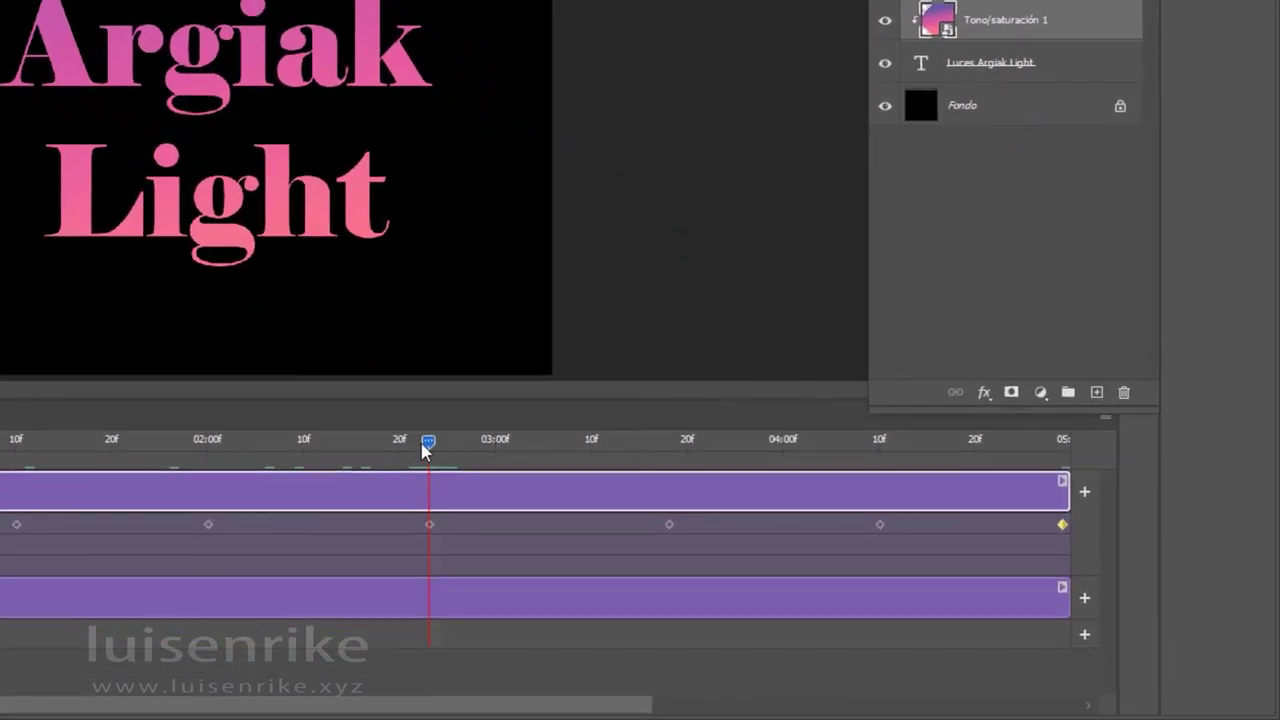
right_click(429, 443)
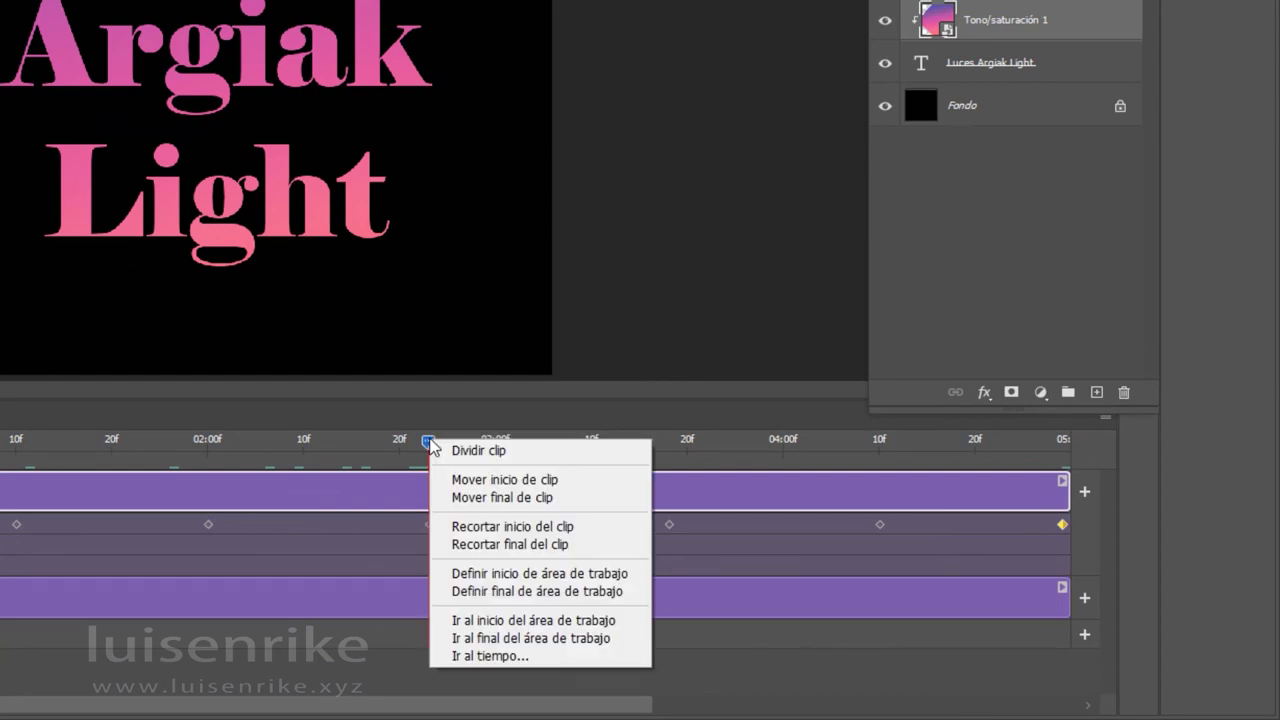
left_click(521, 592)
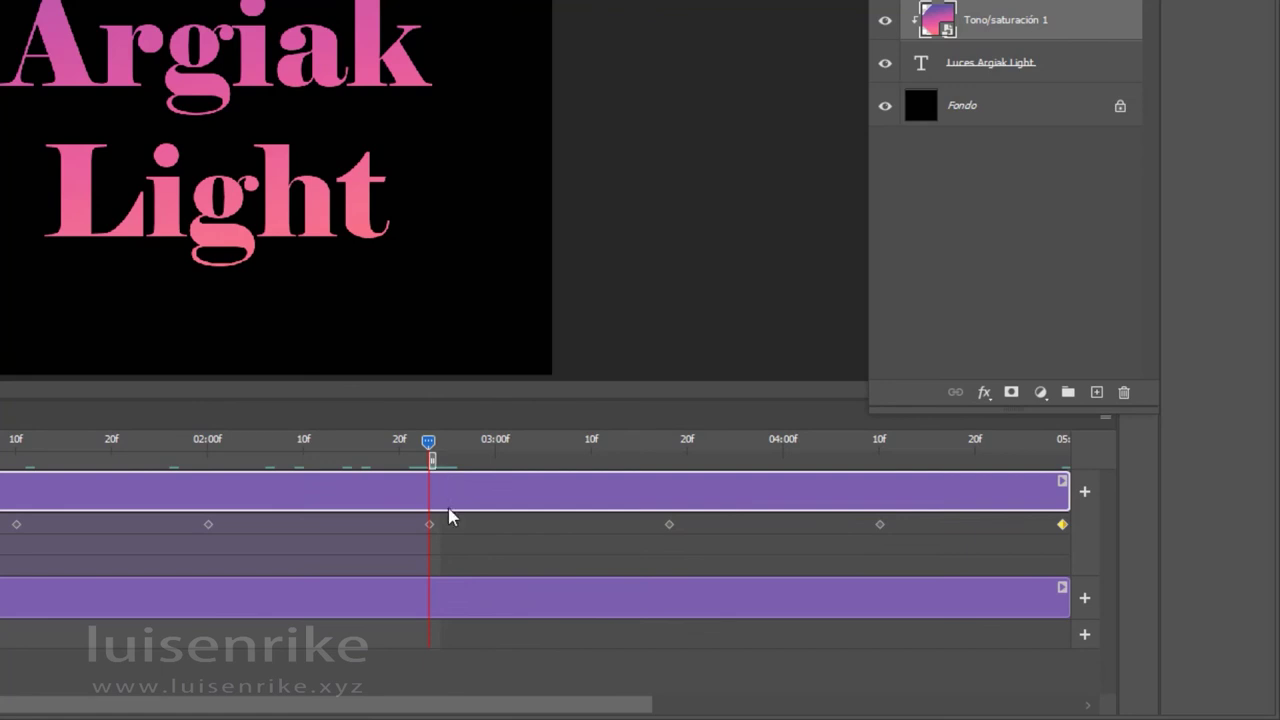